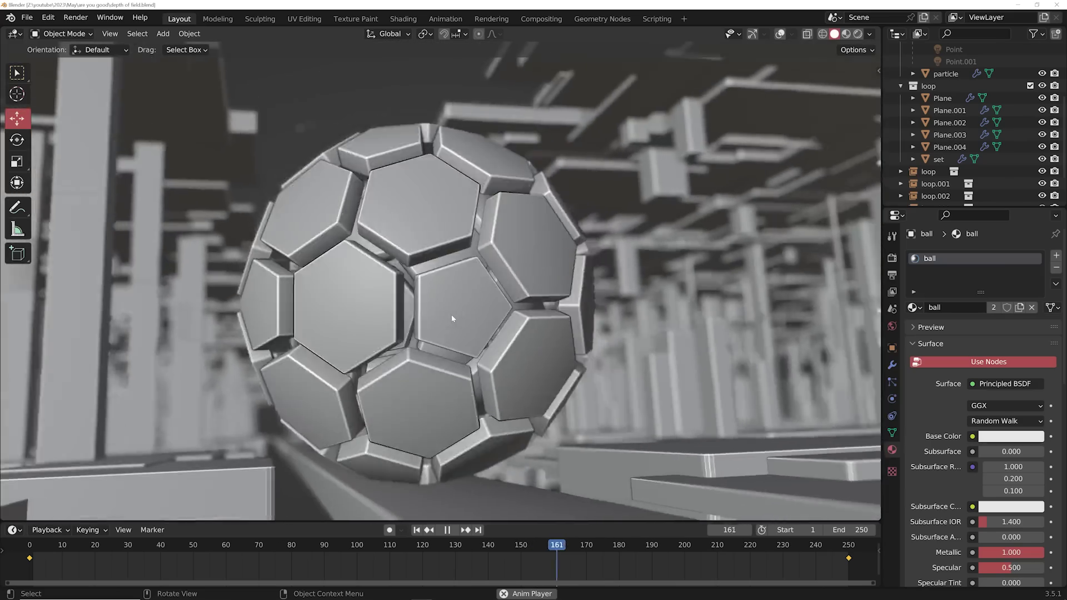
# - Set the icosphere's X rotation to 1800° at frame 250 by multiplying 360, and play the animation
pyautogui.press('space')
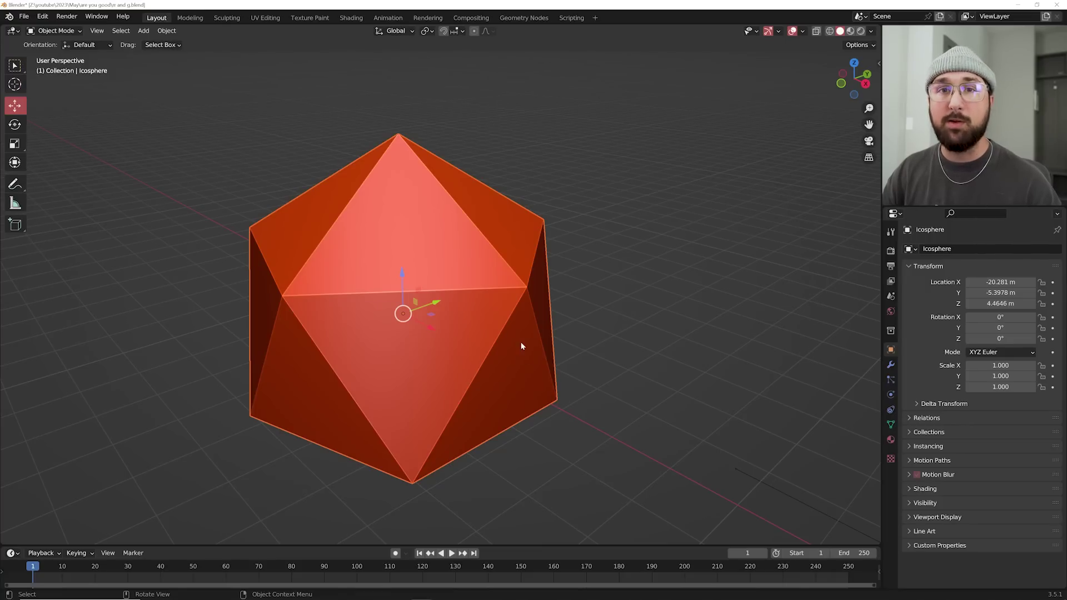
pyautogui.moveTo(521, 346); pyautogui.dragTo(331, 339, button='middle')
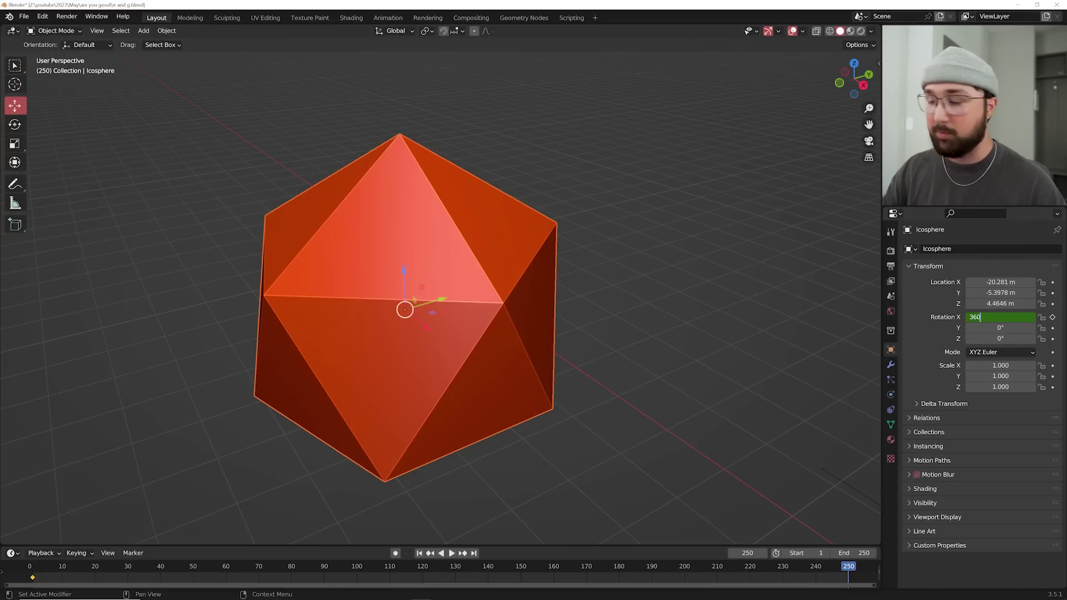
pyautogui.write('*')
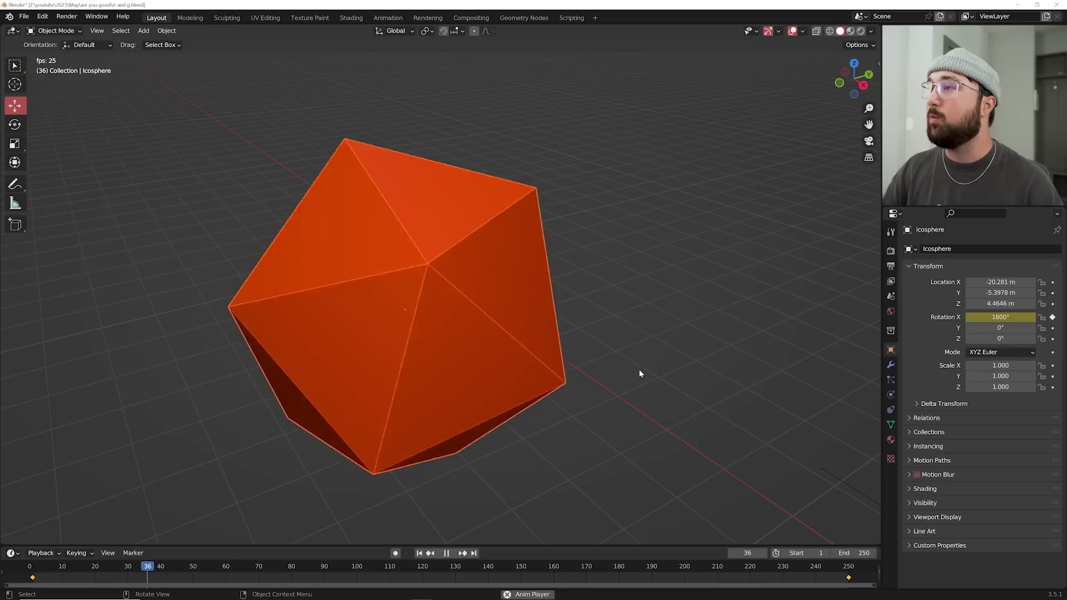
pyautogui.press('space')
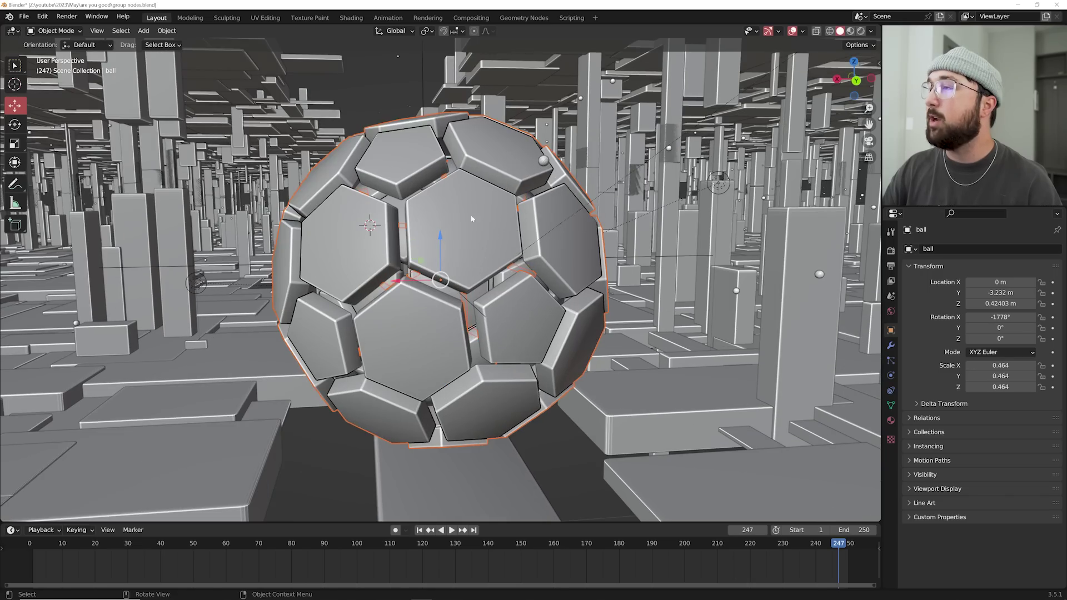
# - Try a free trackball rotation on the ball and a slight change of its Y rotation
pyautogui.press('r')
pyautogui.press('r')
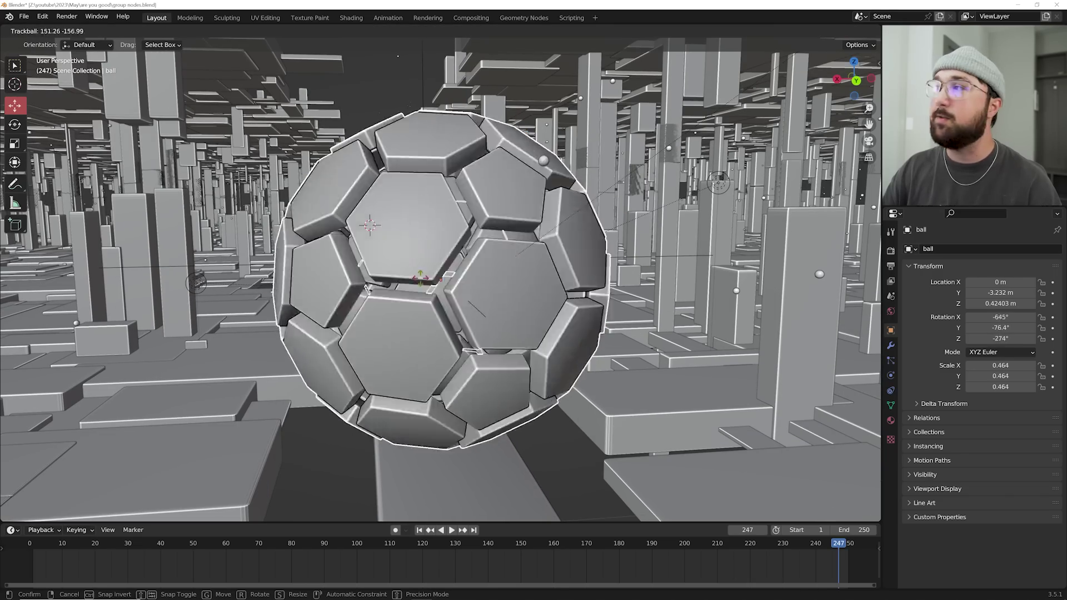
pyautogui.rightClick(237, 197)
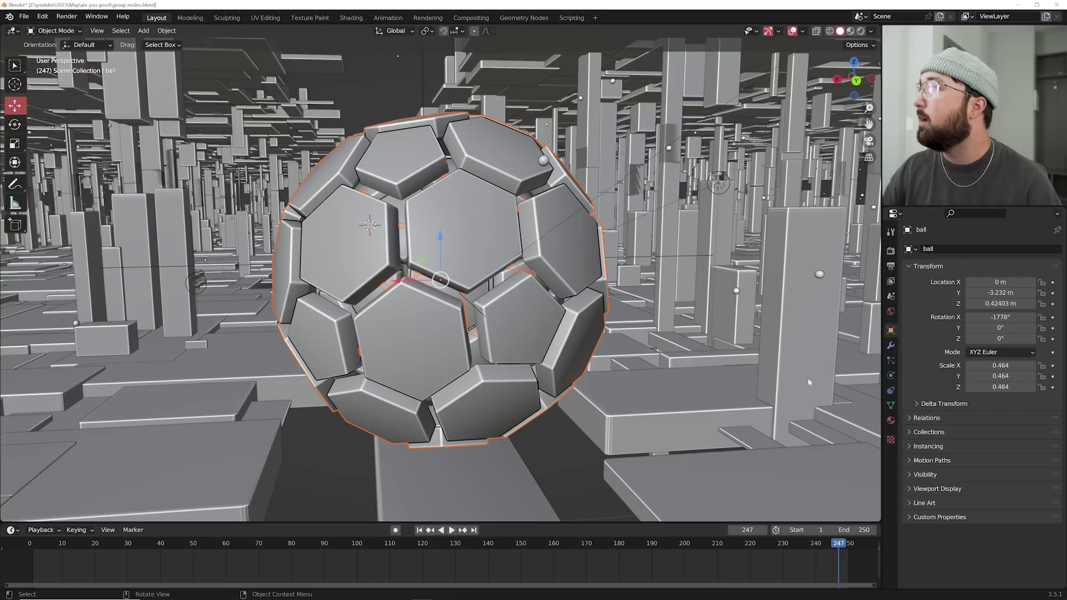
pyautogui.moveTo(1003, 329)
pyautogui.mouseDown()
pyautogui.moveTo(1019, 329)
pyautogui.moveTo(1007, 329)
pyautogui.mouseUp()
pyautogui.hotkey('ctrl', 'z')
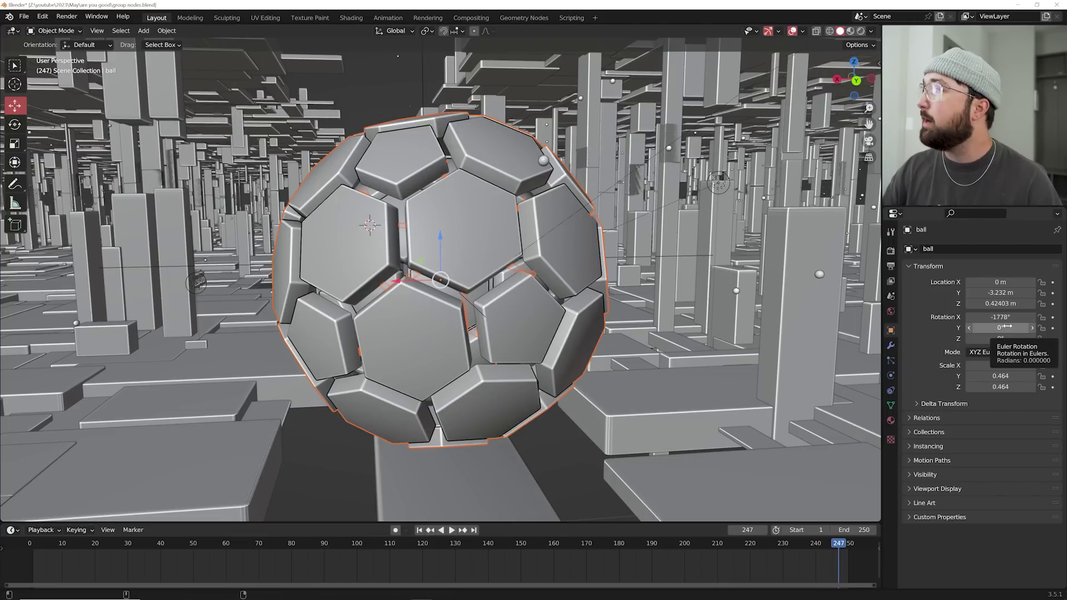
pyautogui.moveTo(999, 328)
pyautogui.mouseDown()
pyautogui.moveTo(981, 328)
pyautogui.moveTo(1002, 328)
pyautogui.mouseUp()
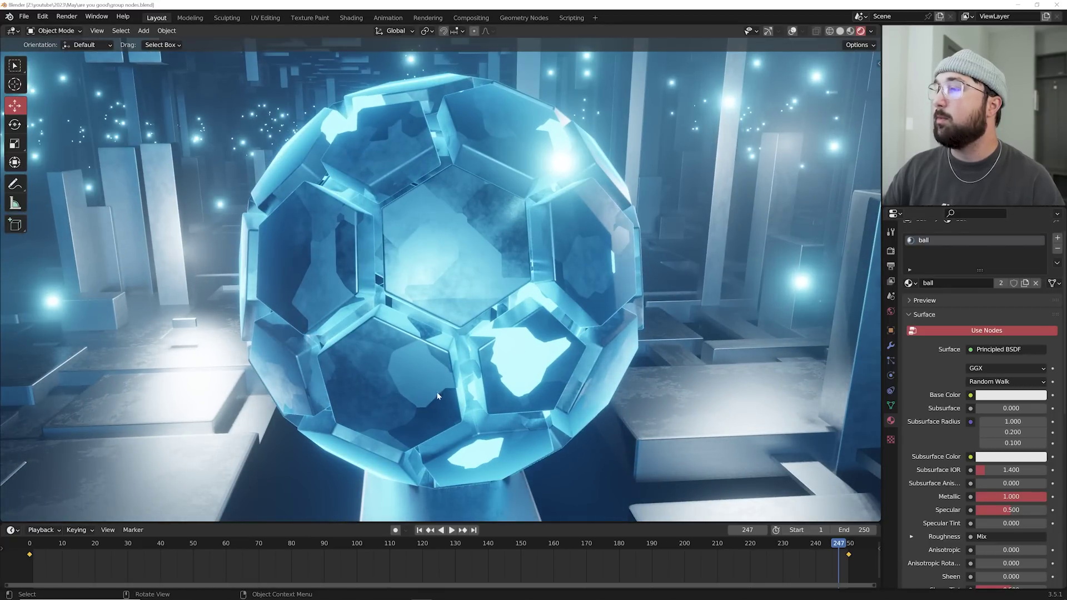
# - Combine the ball material's texture, colour ramp, mix and Principled BSDF nodes into one node group
pyautogui.scroll(-1, 1028, 489)
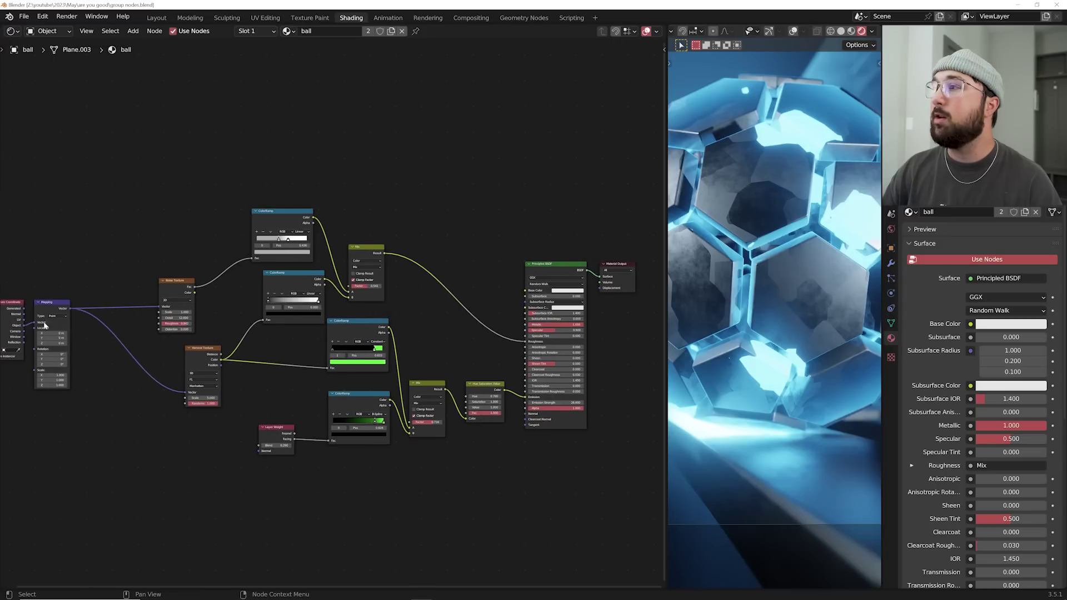
pyautogui.press('Home')
pyautogui.moveTo(19, 185); pyautogui.dragTo(550, 486)
pyautogui.hotkey('ctrl', 'g')
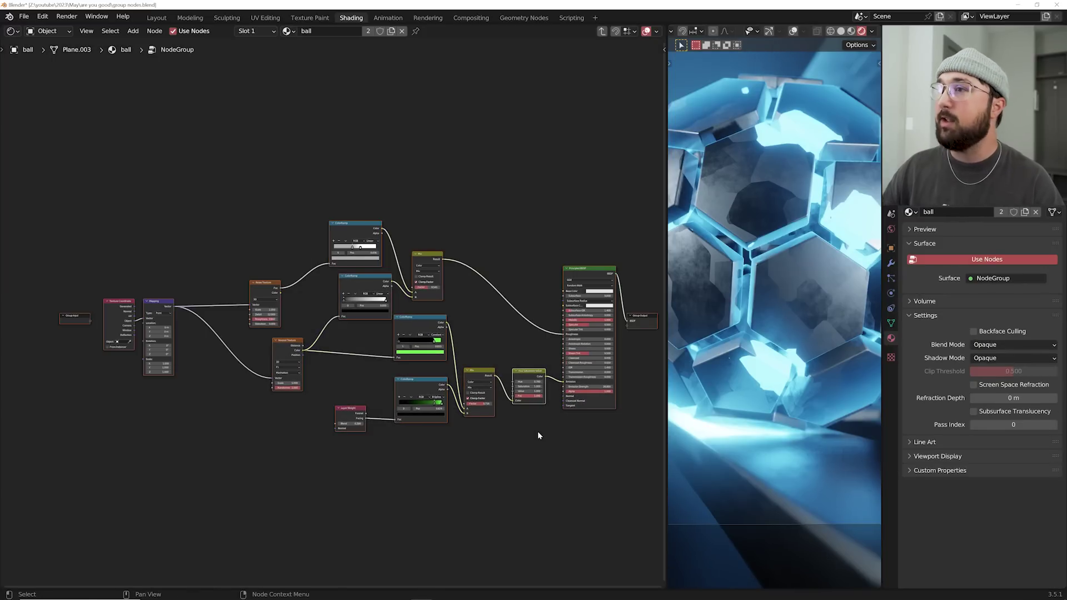
# - Expose the Voronoi Texture's Scale as an input of the node group
pyautogui.scroll(5, 201, 370)
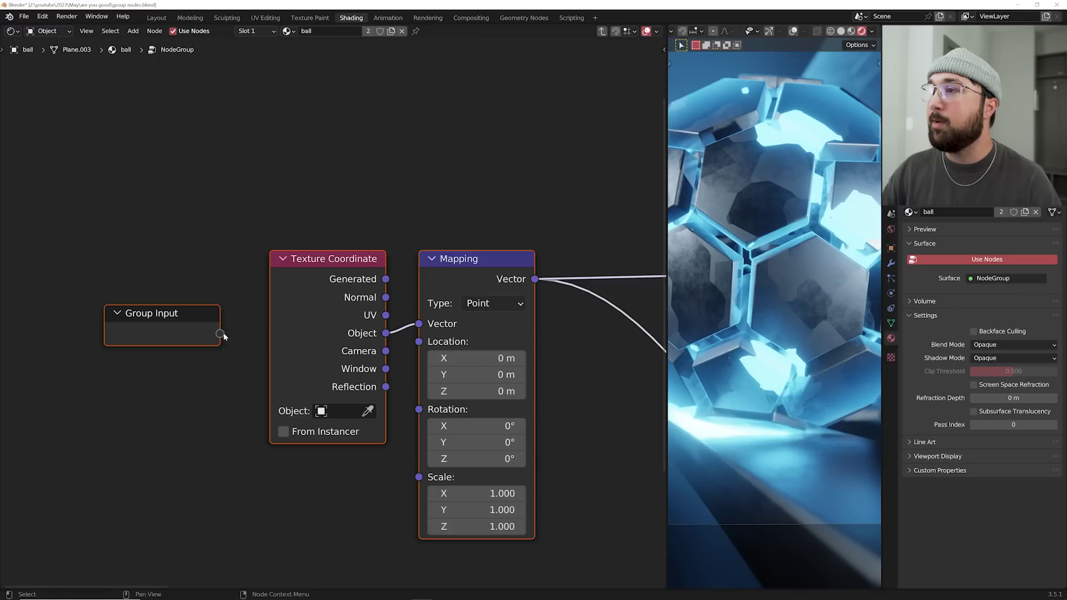
pyautogui.moveTo(223, 334); pyautogui.dragTo(398, 413)
pyautogui.scroll(-3, 398, 413)
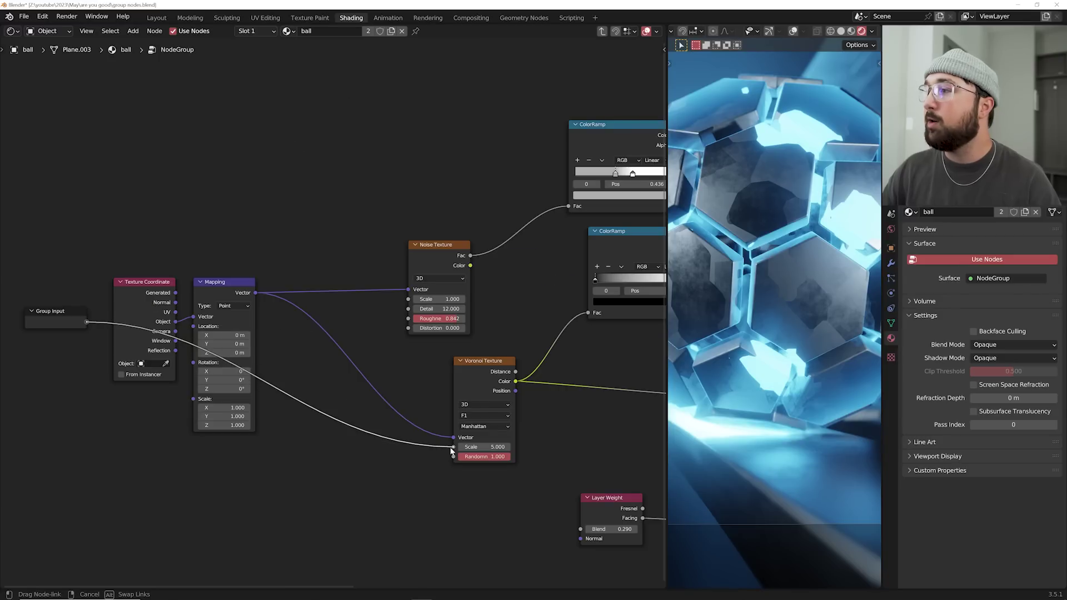
pyautogui.moveTo(451, 450); pyautogui.dragTo(453, 447)
pyautogui.scroll(-3, 409, 414)
pyautogui.scroll(3, 325, 354)
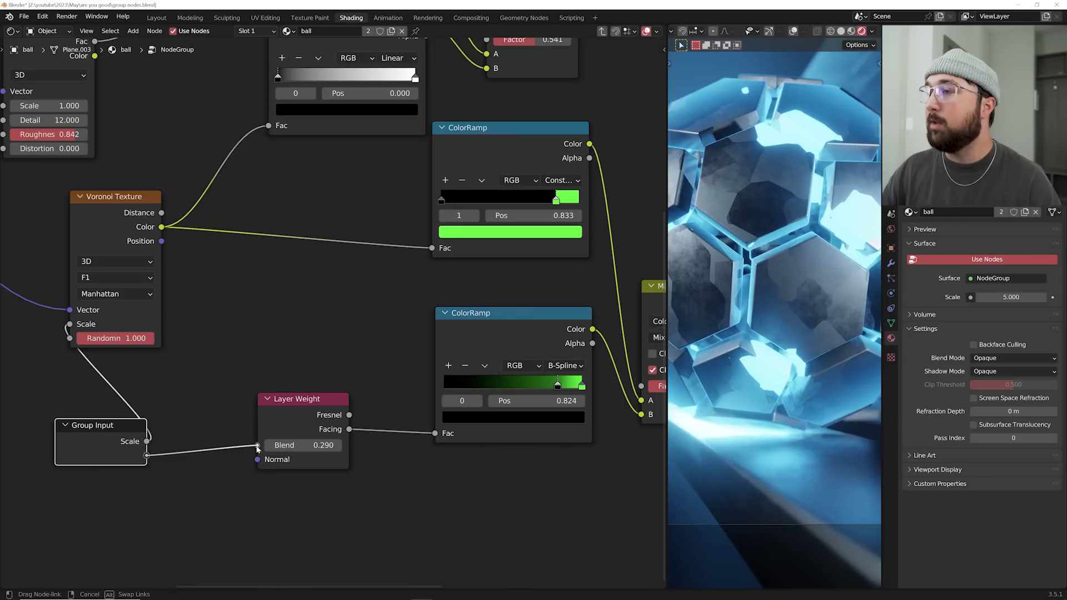
# - Expose the Layer Weight's Blend and the Hue Saturation Value's Hue as group inputs, and leave group editing
pyautogui.moveTo(257, 449); pyautogui.dragTo(257, 447)
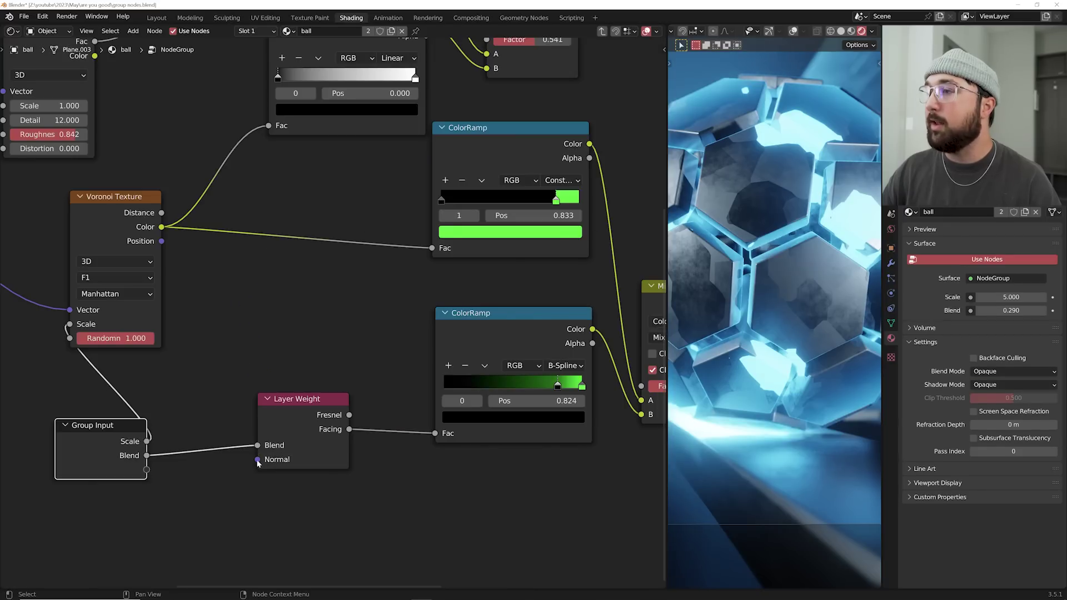
pyautogui.moveTo(62, 429); pyautogui.dragTo(495, 329)
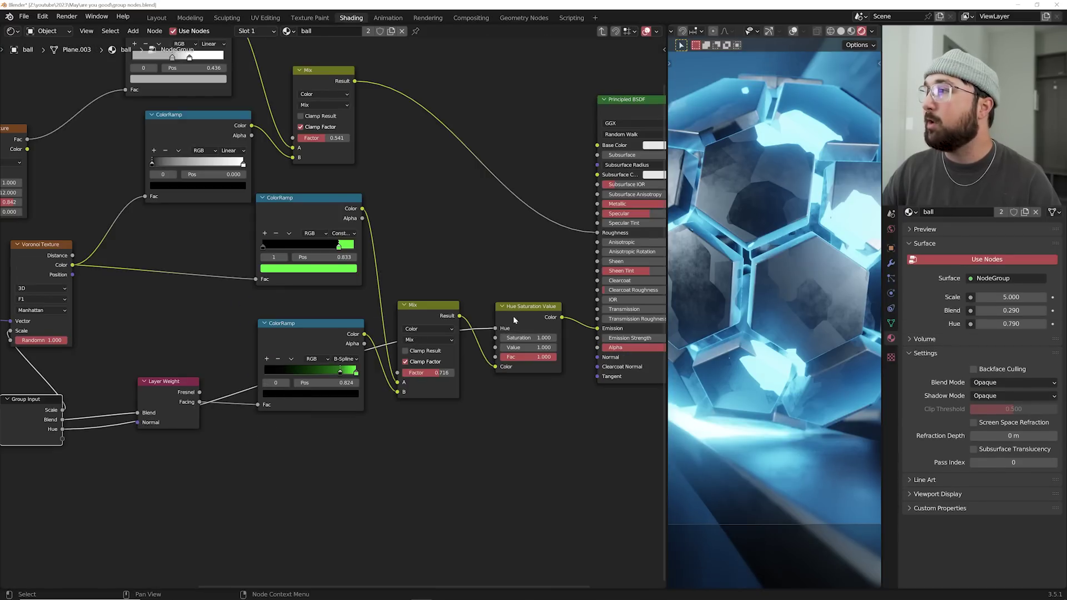
pyautogui.press('Tab')
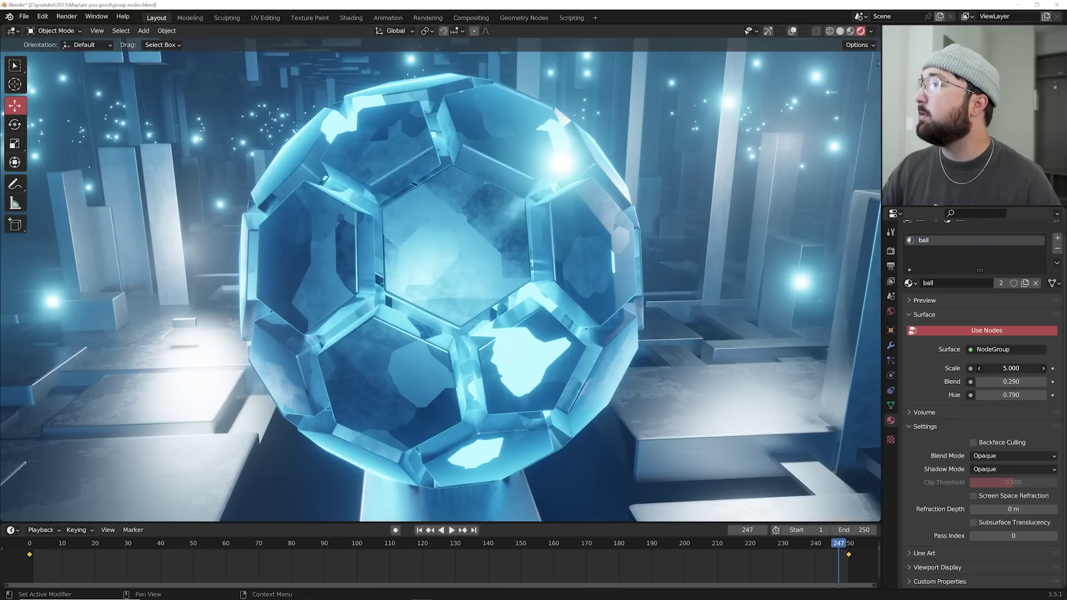
pyautogui.moveTo(1011, 368); pyautogui.dragTo(1002, 395)
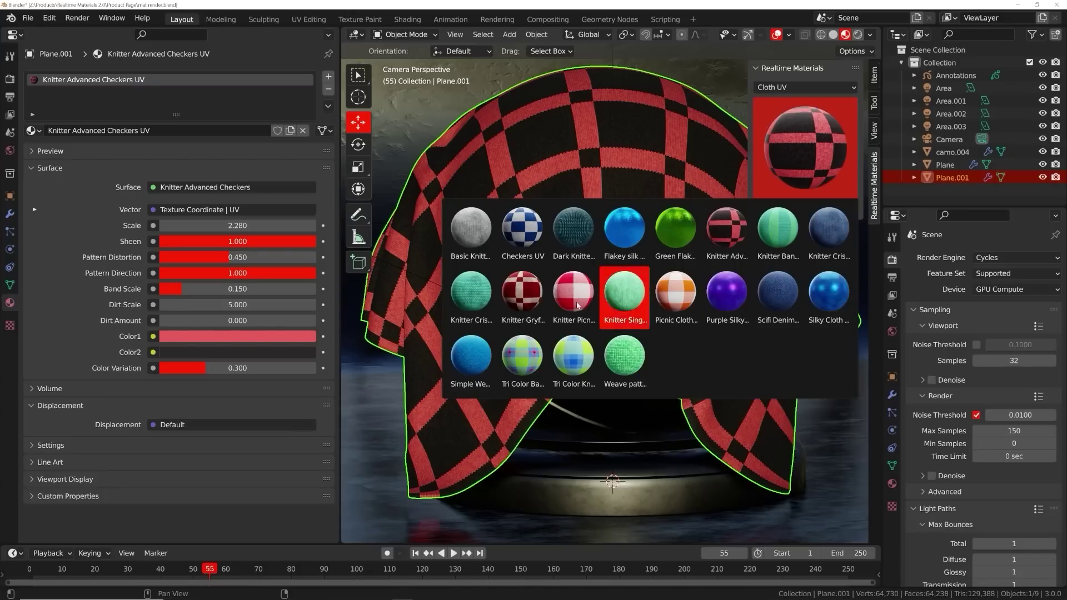
# - Choose the Knitter Picnic cloth preset from the Realtime Materials library for the draped cloth
pyautogui.click(578, 305)
pyautogui.click(795, 209)
pyautogui.click(222, 336)
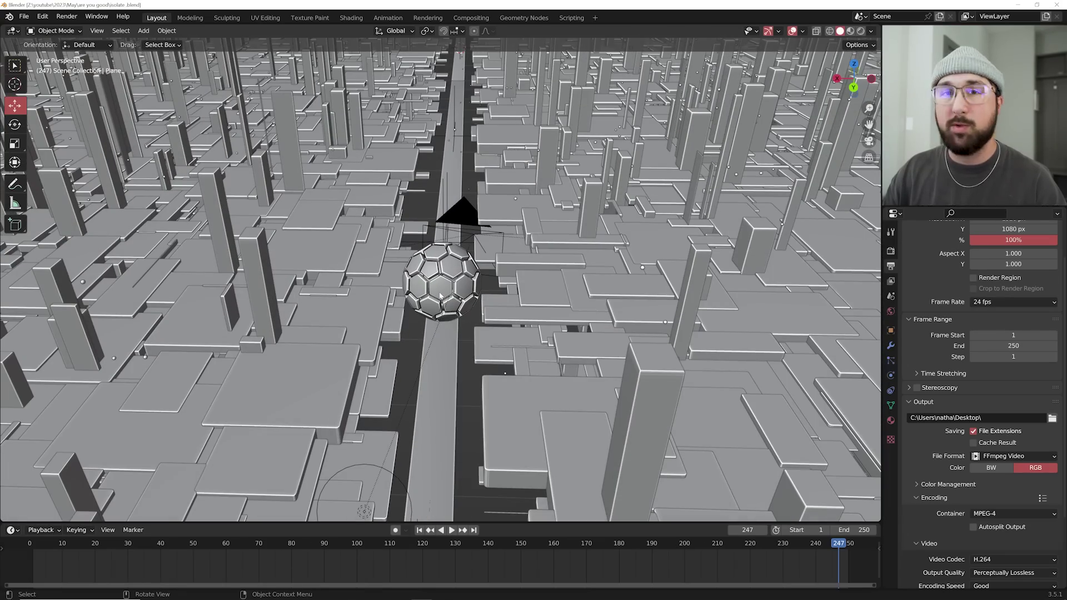
# - Isolate the ball in local view, inspect it from another side and return to the full scene
pyautogui.press('KP_Divide')
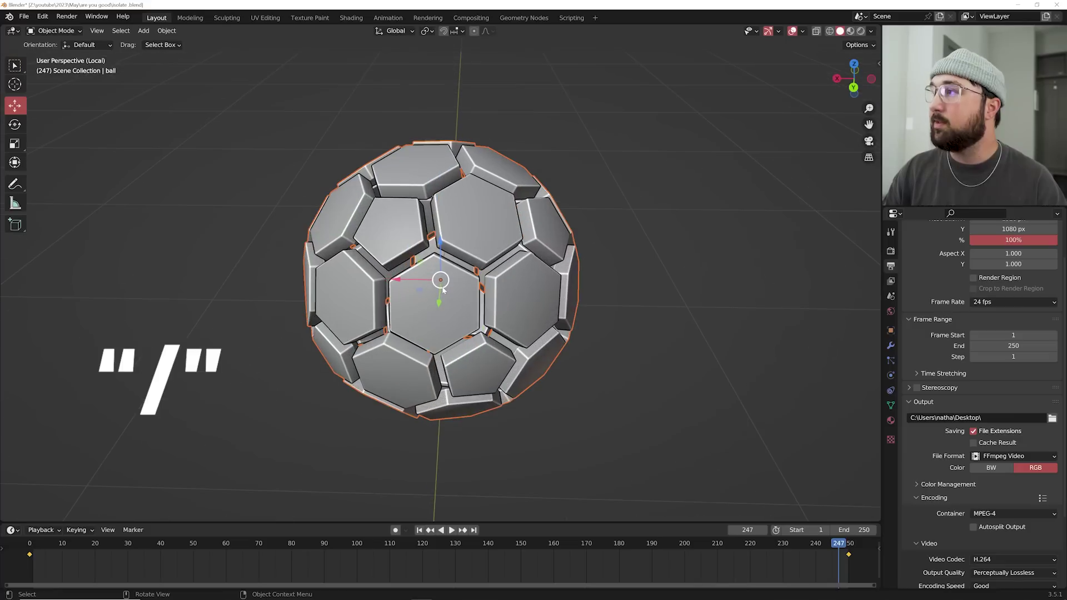
pyautogui.moveTo(443, 289); pyautogui.dragTo(386, 209, button='middle')
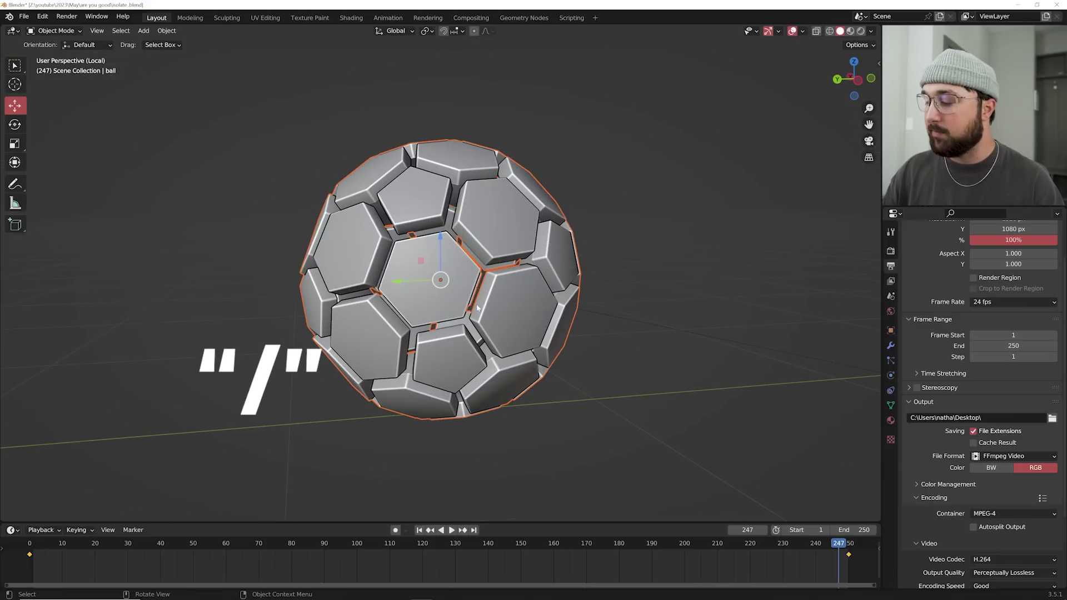
pyautogui.press('KP_Divide')
pyautogui.moveTo(477, 308); pyautogui.dragTo(448, 380, button='middle')
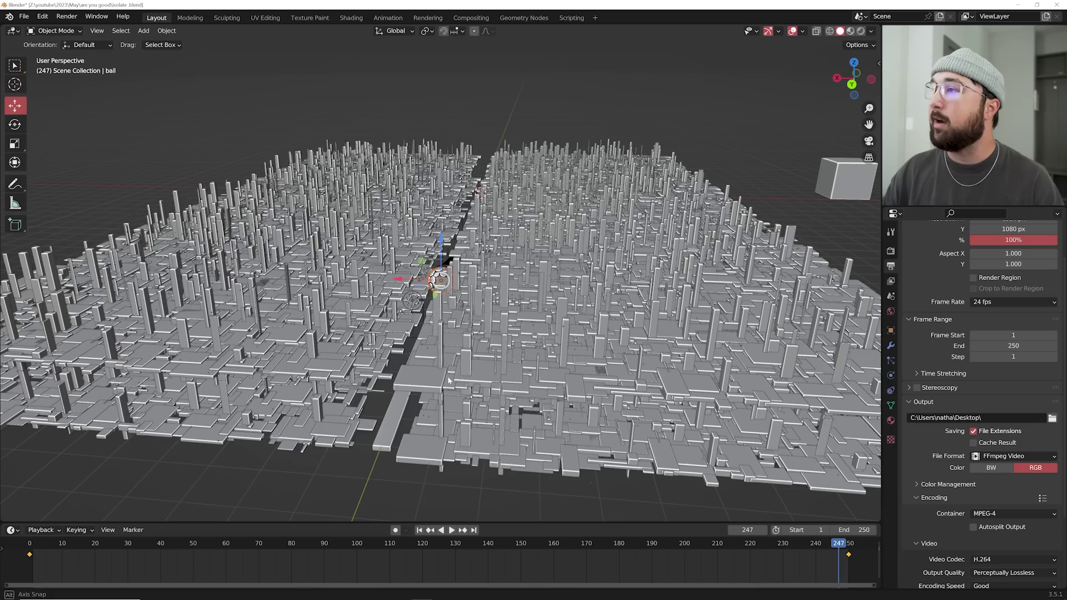
# - Isolate the Plane object that forms the field of blocks and columns in local view
pyautogui.click(302, 427)
pyautogui.moveTo(301, 427); pyautogui.dragTo(428, 371, button='middle')
pyautogui.press('KP_Divide')
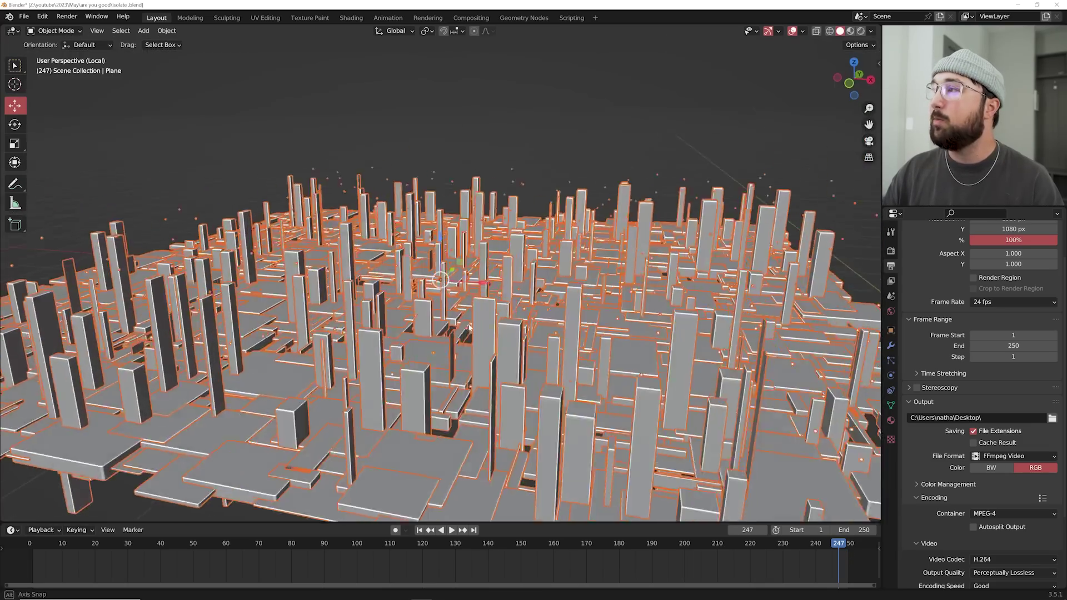
pyautogui.moveTo(476, 375); pyautogui.dragTo(512, 309, button='middle')
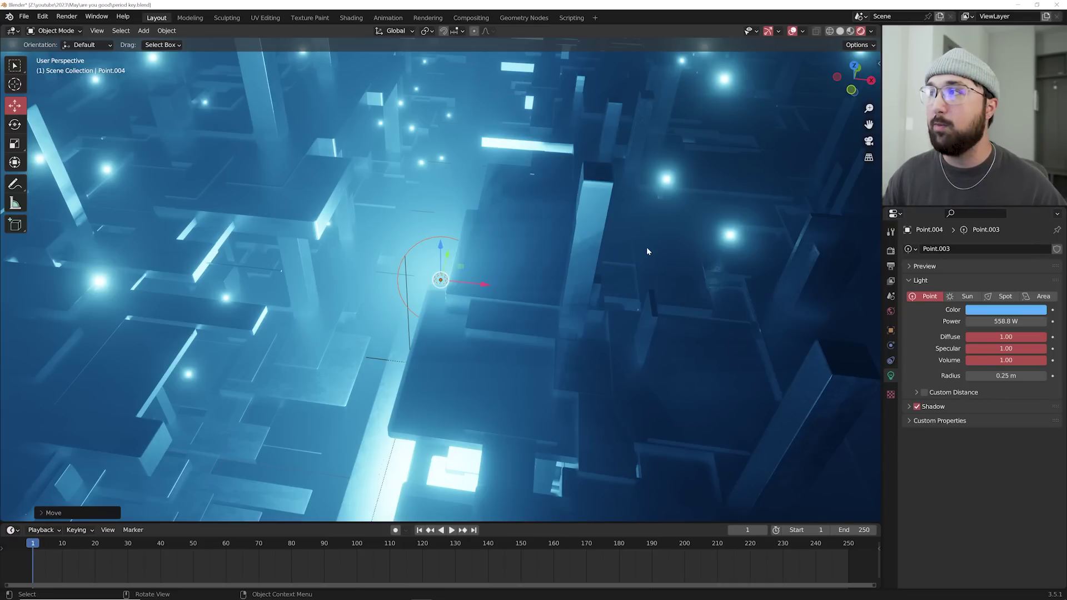
# - Try moving the selected point light to a different spot among the blocks
pyautogui.moveTo(400, 215); pyautogui.dragTo(458, 214, button='middle')
pyautogui.press('g')
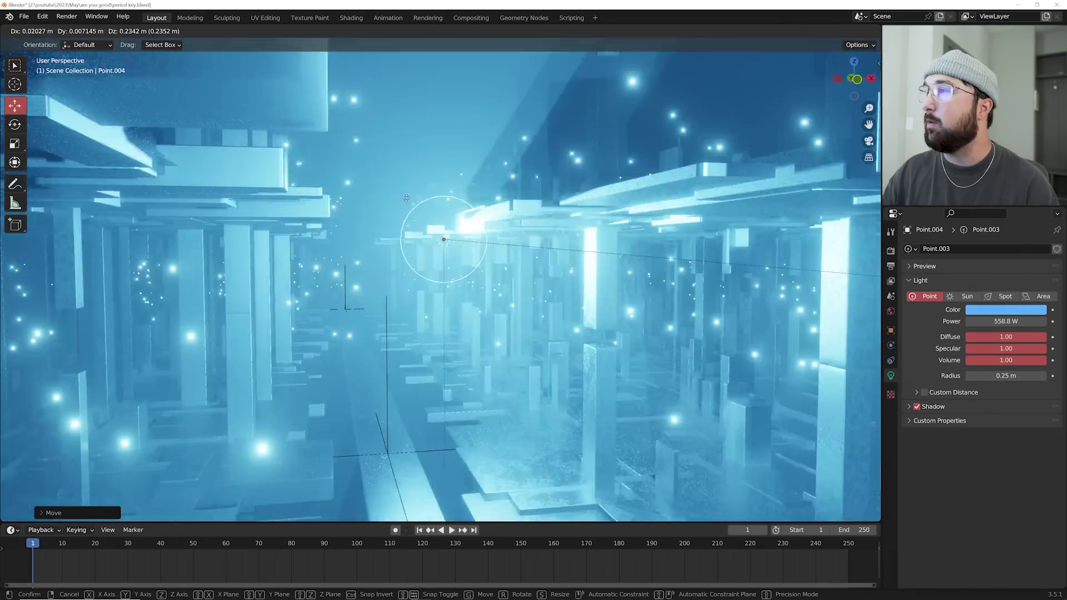
pyautogui.rightClick(652, 234)
# - Frame the view on the selected point light and examine the scene around it
pyautogui.scroll(-12, 500, 244)
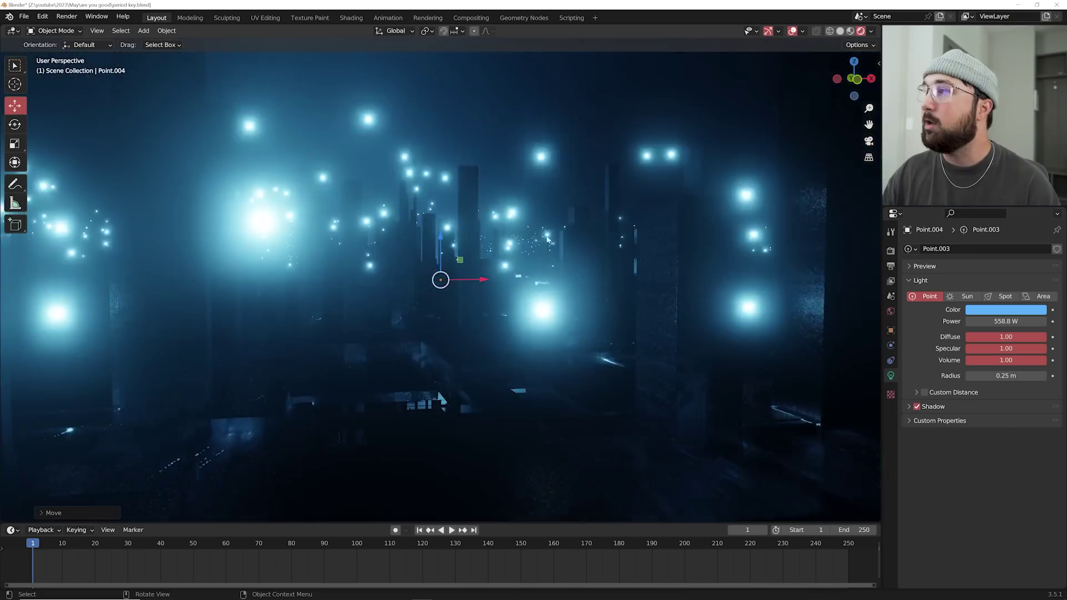
pyautogui.moveTo(500, 245); pyautogui.dragTo(424, 301, button='middle')
pyautogui.scroll(-2, 368, 300)
pyautogui.keyDown('shift'); pyautogui.moveTo(292, 325); pyautogui.dragTo(572, 224, button='middle'); pyautogui.keyUp('shift')
pyautogui.scroll(12, 484, 317)
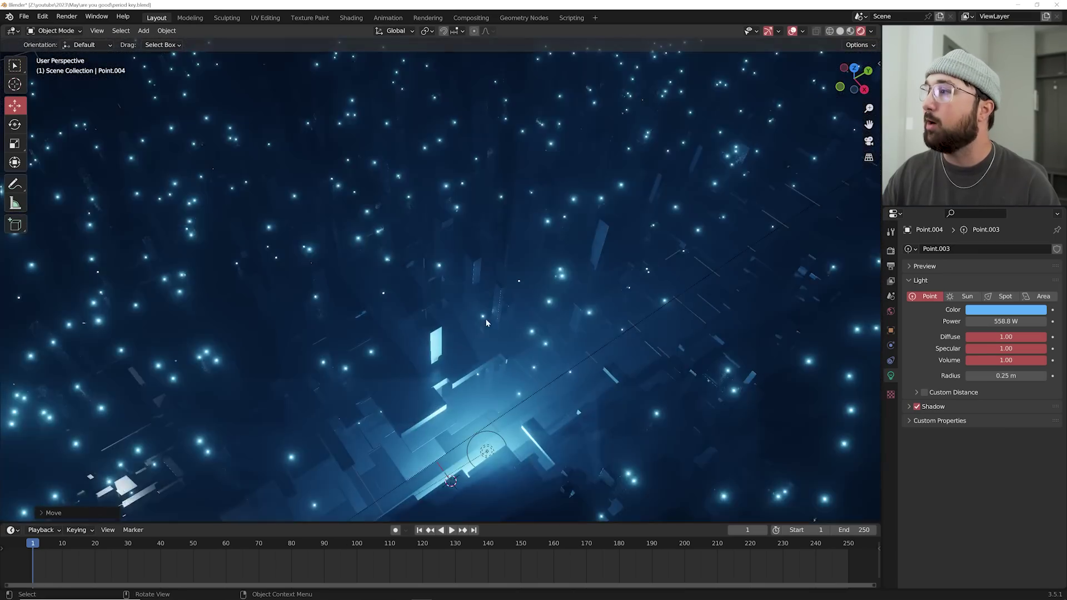
pyautogui.moveTo(483, 317); pyautogui.dragTo(502, 278, button='middle')
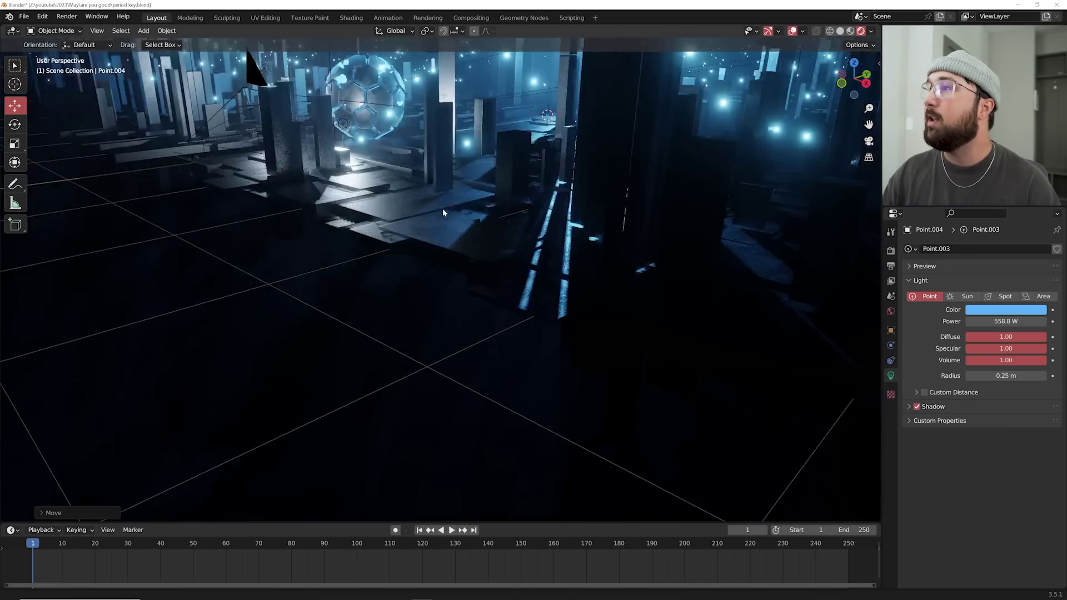
pyautogui.press('KP_Decimal')
pyautogui.scroll(-7, 407, 219)
pyautogui.keyDown('shift'); pyautogui.moveTo(407, 219); pyautogui.dragTo(455, 271, button='middle'); pyautogui.keyUp('shift')
pyautogui.moveTo(456, 271); pyautogui.dragTo(511, 312, button='middle')
pyautogui.scroll(-8, 413, 305)
pyautogui.scroll(5, 481, 274)
pyautogui.scroll(-3, 501, 304)
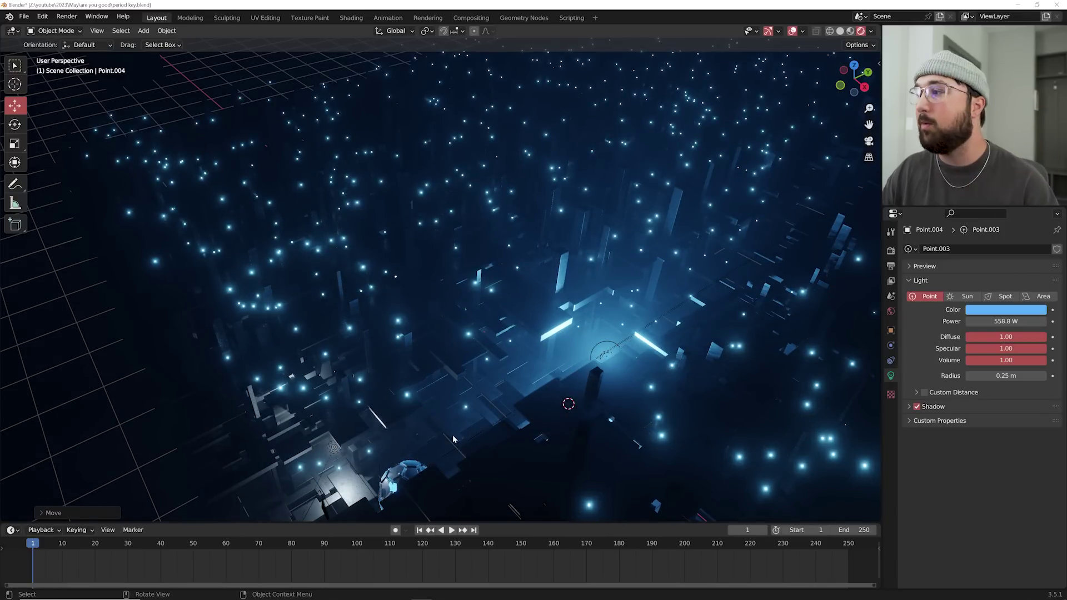
# - Select the ball and frame the view on it for a close look
pyautogui.click(419, 468)
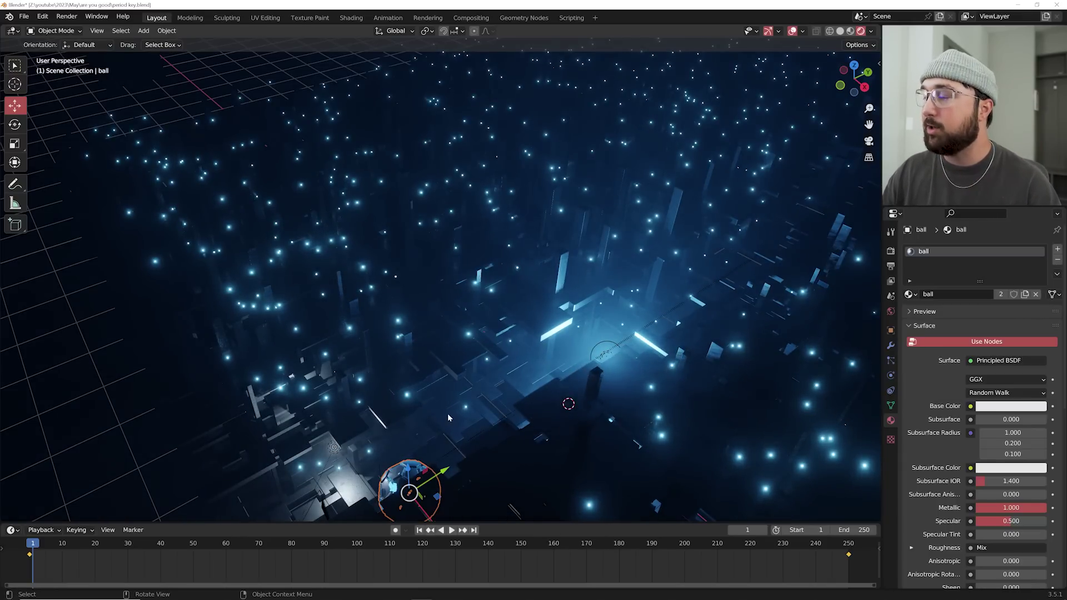
pyautogui.keyDown('shift'); pyautogui.moveTo(448, 414); pyautogui.dragTo(445, 331, button='middle'); pyautogui.keyUp('shift')
pyautogui.scroll(2, 445, 332)
pyautogui.scroll(-2, 445, 332)
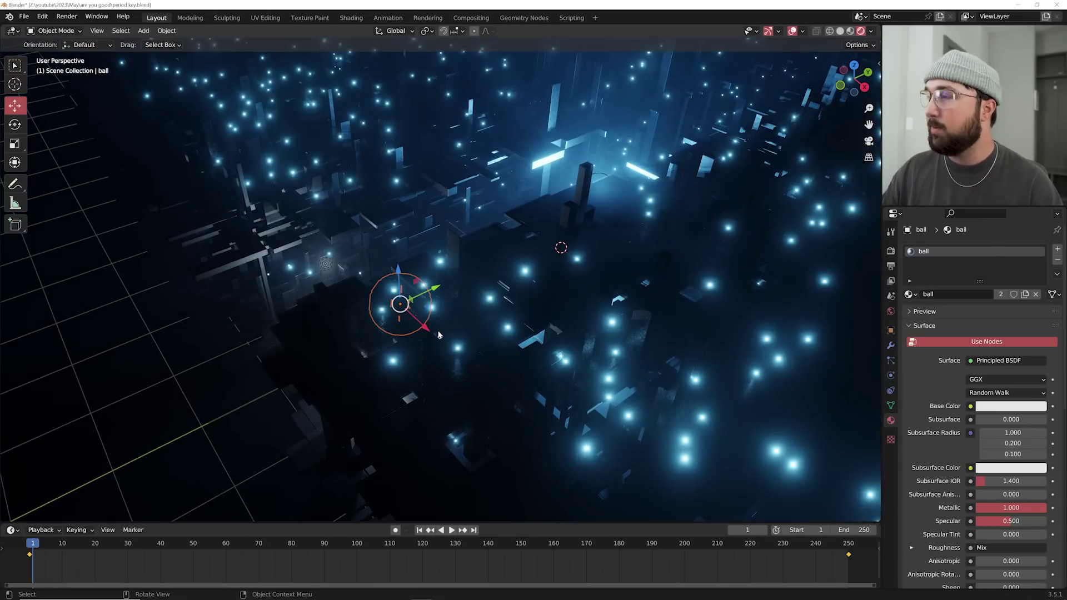
pyautogui.press('KP_Decimal')
pyautogui.moveTo(405, 341); pyautogui.dragTo(535, 289, button='middle')
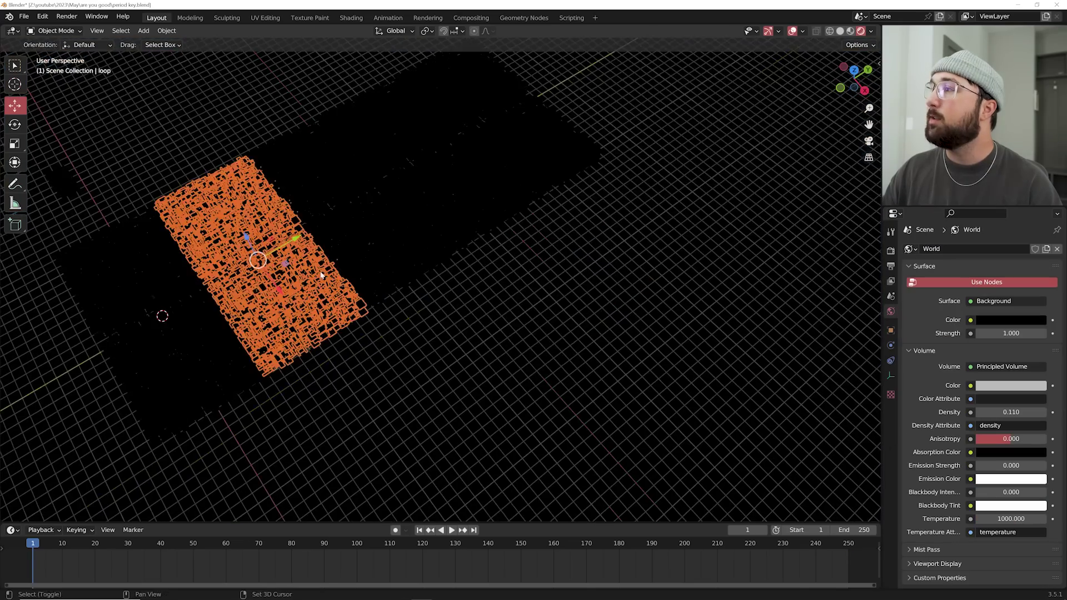
pyautogui.scroll(5, 520, 201)
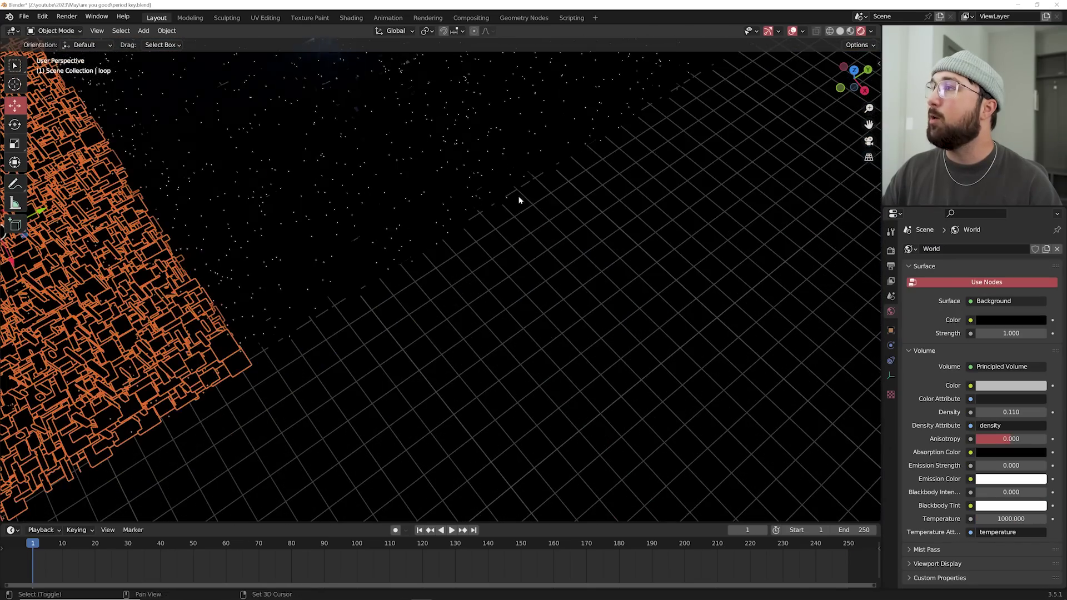
# - Select the object beside the bright light strip and frame the view on it
pyautogui.keyDown('shift'); pyautogui.moveTo(519, 200); pyautogui.dragTo(412, 376, button='middle'); pyautogui.keyUp('shift')
pyautogui.scroll(1, 367, 268)
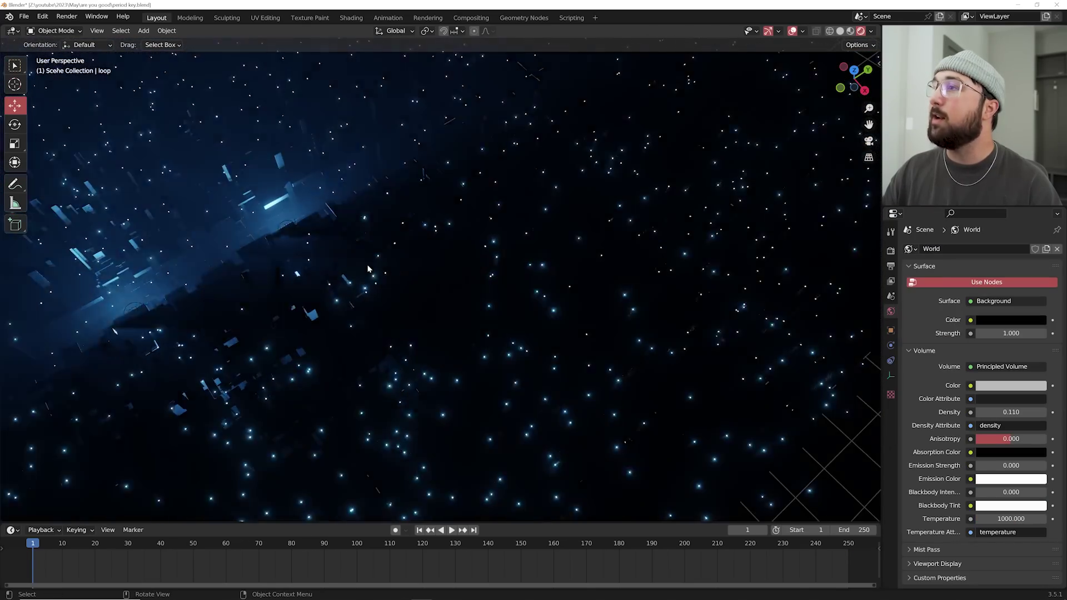
pyautogui.moveTo(368, 269); pyautogui.dragTo(259, 327, button='middle')
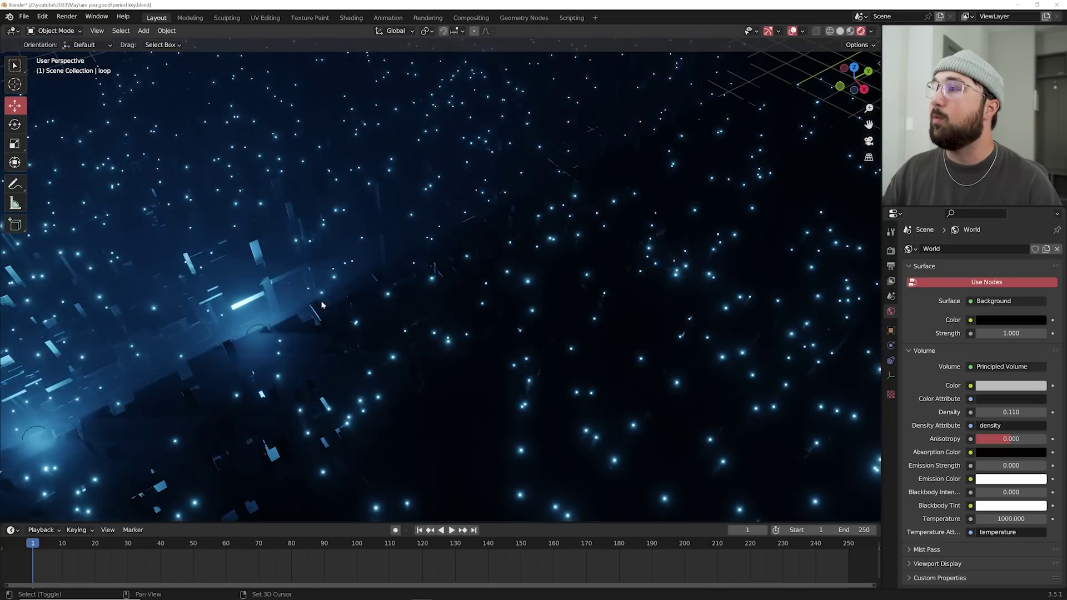
pyautogui.click(259, 327)
pyautogui.press('KP_Decimal')
pyautogui.moveTo(422, 333); pyautogui.dragTo(428, 217, button='middle')
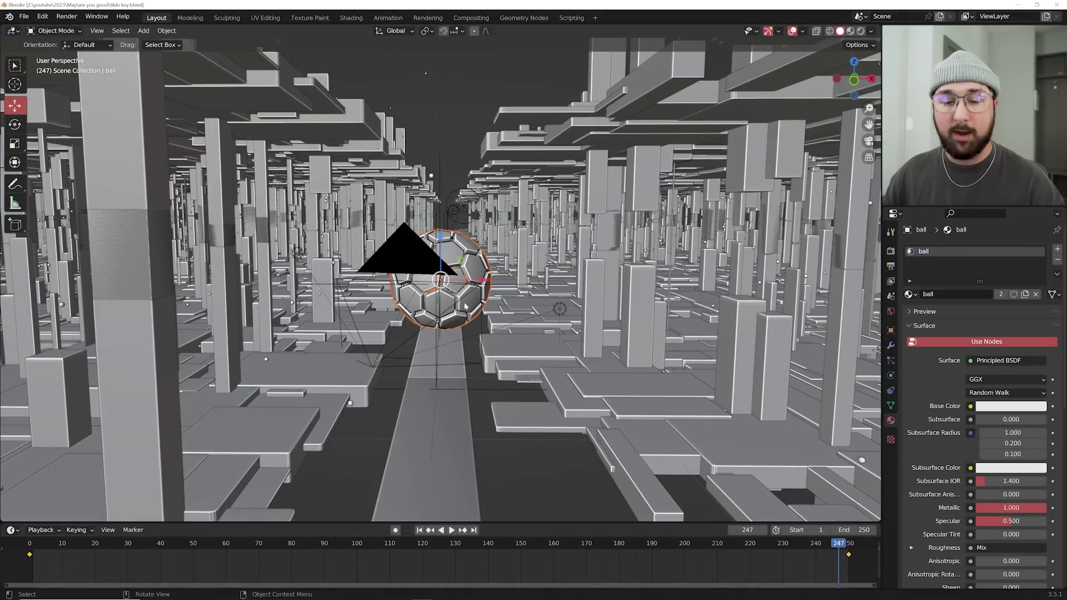
# - Cycle the view of the selected ball through the top, left and right viewpoints
pyautogui.press('`')
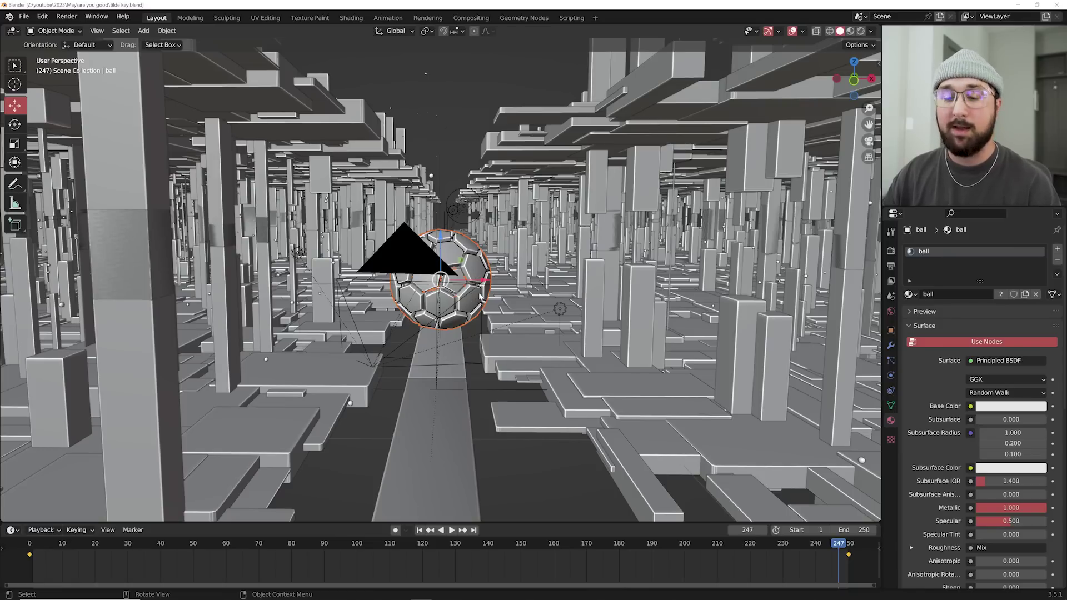
pyautogui.press('`')
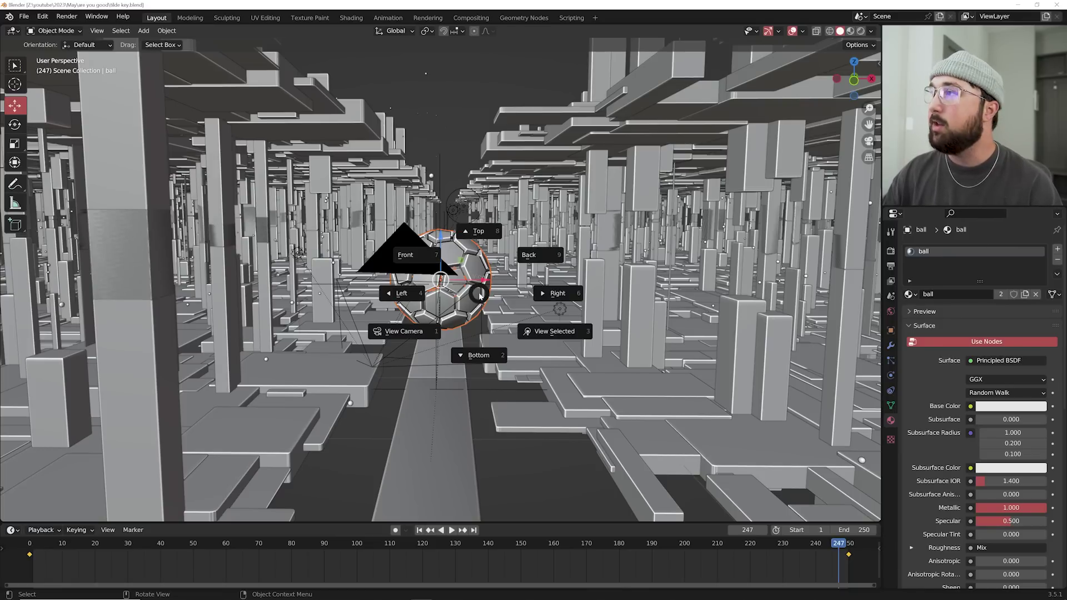
pyautogui.click(481, 203)
pyautogui.press('`')
pyautogui.click(412, 265)
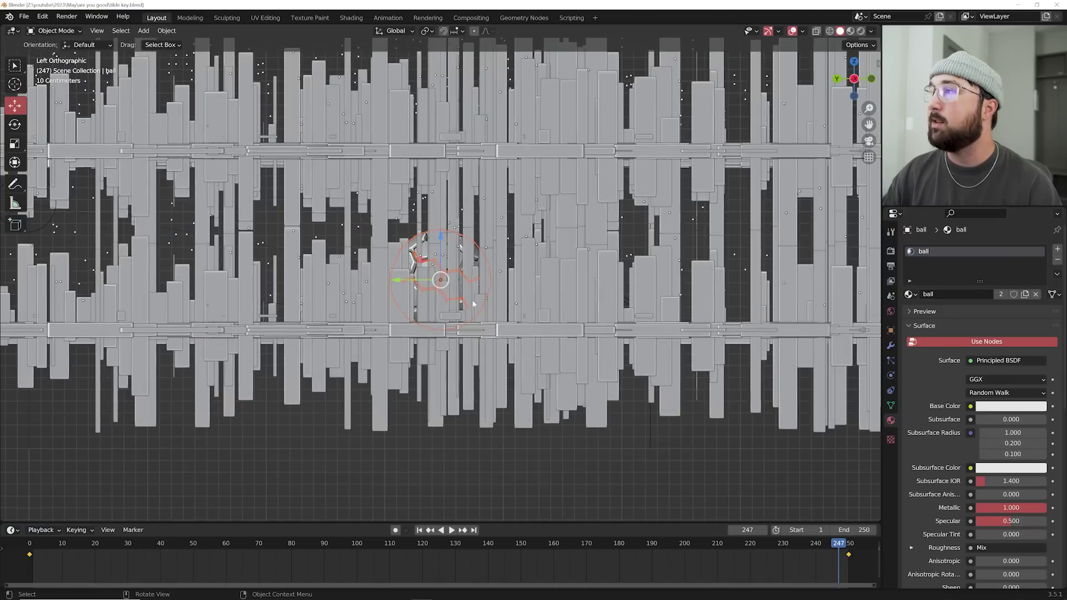
pyautogui.press('`')
pyautogui.click(548, 294)
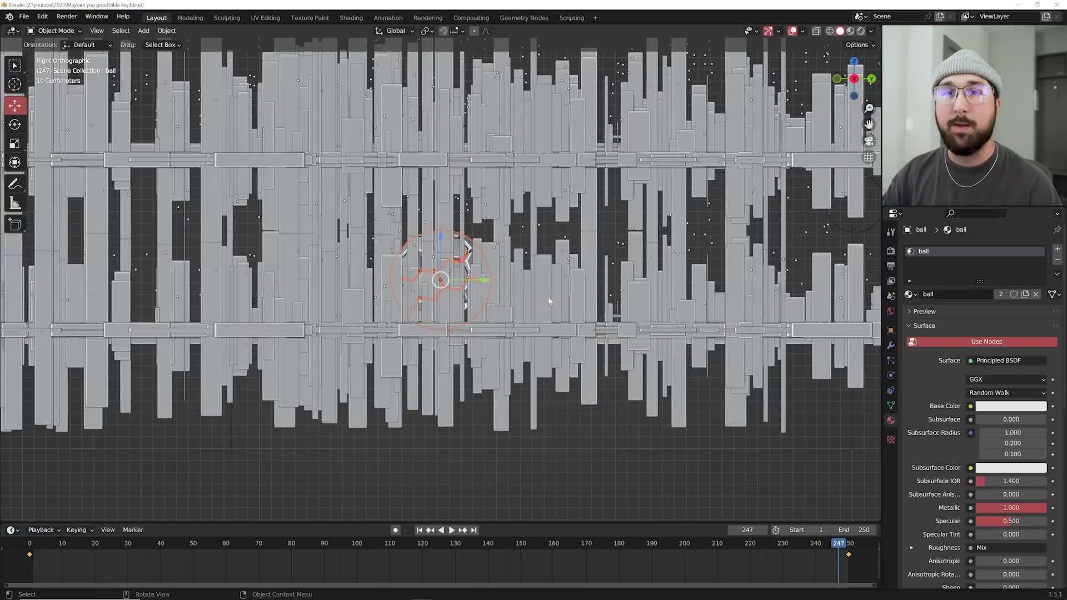
# - Switch to the bottom viewpoint and try several more preset viewpoints around the ball
pyautogui.press('`')
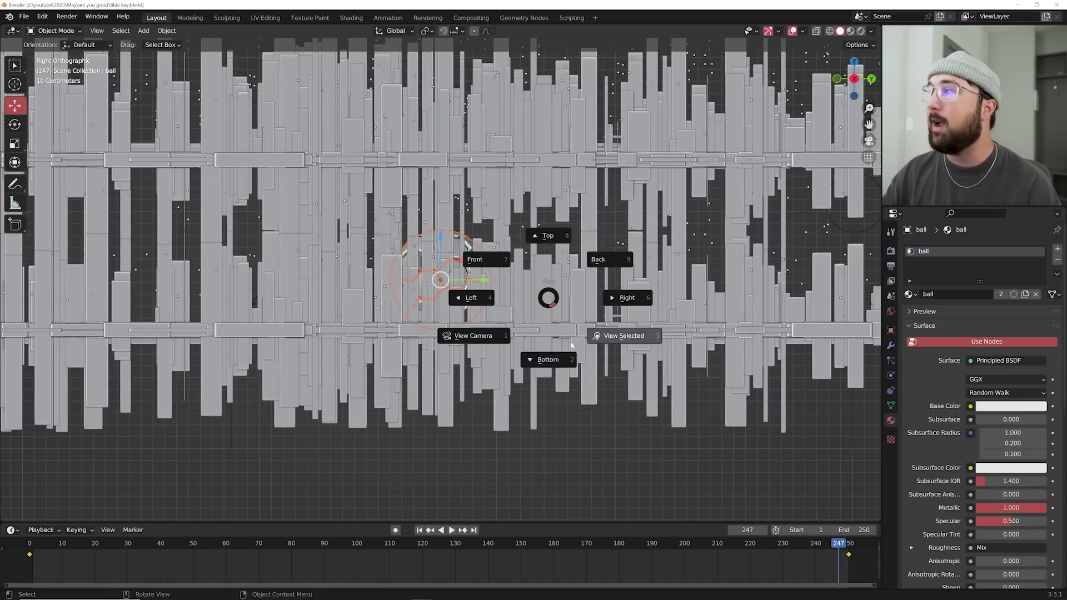
pyautogui.click(552, 355)
pyautogui.press('`')
pyautogui.click(496, 338)
pyautogui.press('`')
pyautogui.click(526, 305)
pyautogui.press('`')
pyautogui.click(508, 242)
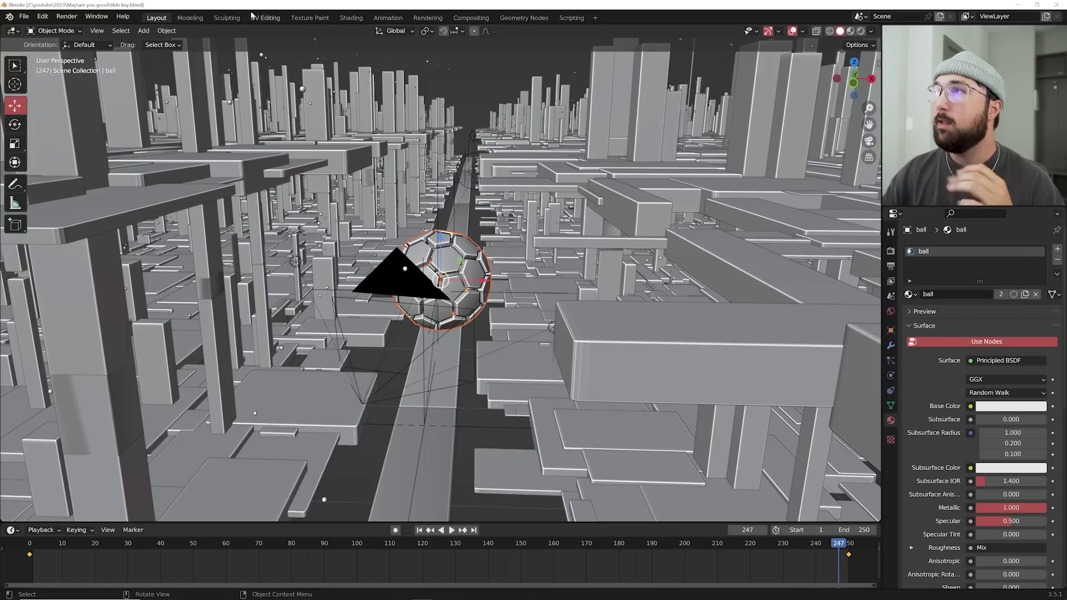
# - Open the Preferences and increase the interface's Resolution Scale
pyautogui.click(42, 16)
pyautogui.click(94, 168)
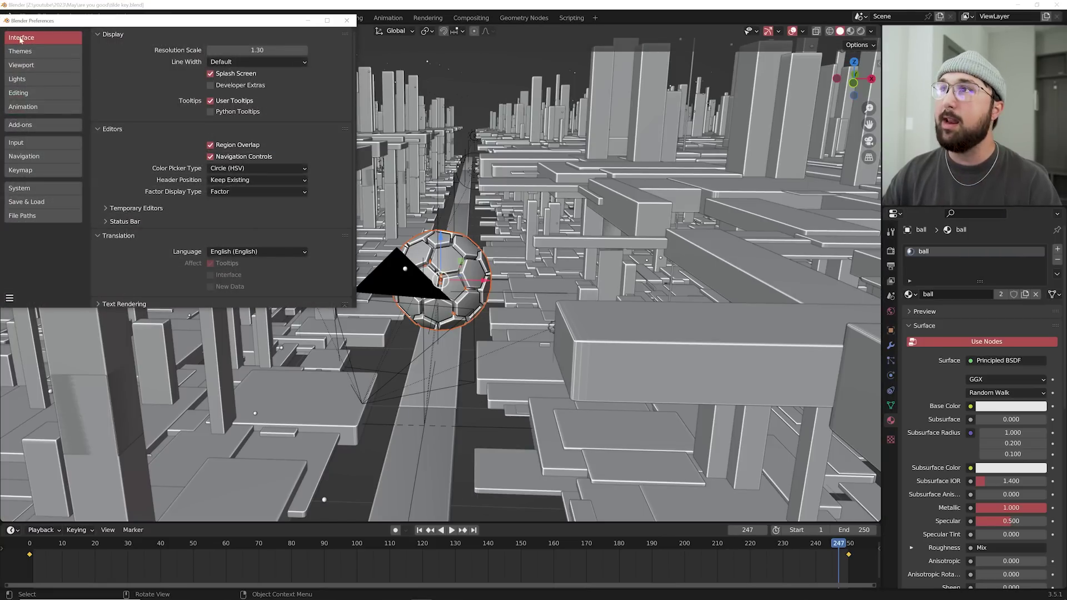
pyautogui.moveTo(212, 48); pyautogui.dragTo(278, 50)
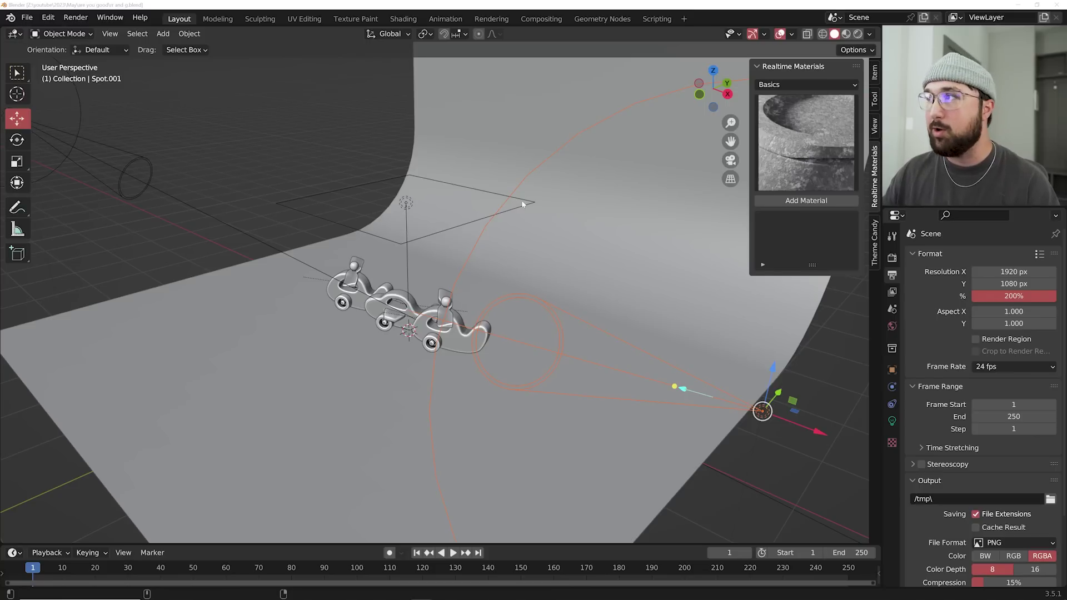
# - Show the scene in rendered shading and try rotating the spotlight beside the toy cars
pyautogui.click(857, 35)
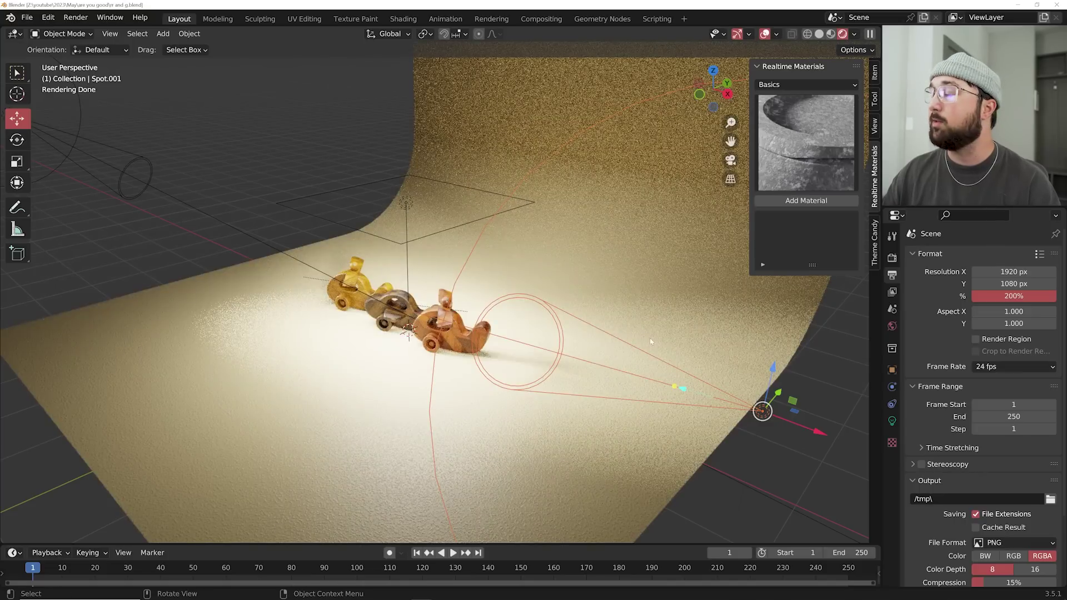
pyautogui.keyDown('shift'); pyautogui.moveTo(547, 340); pyautogui.dragTo(443, 309, button='middle'); pyautogui.keyUp('shift')
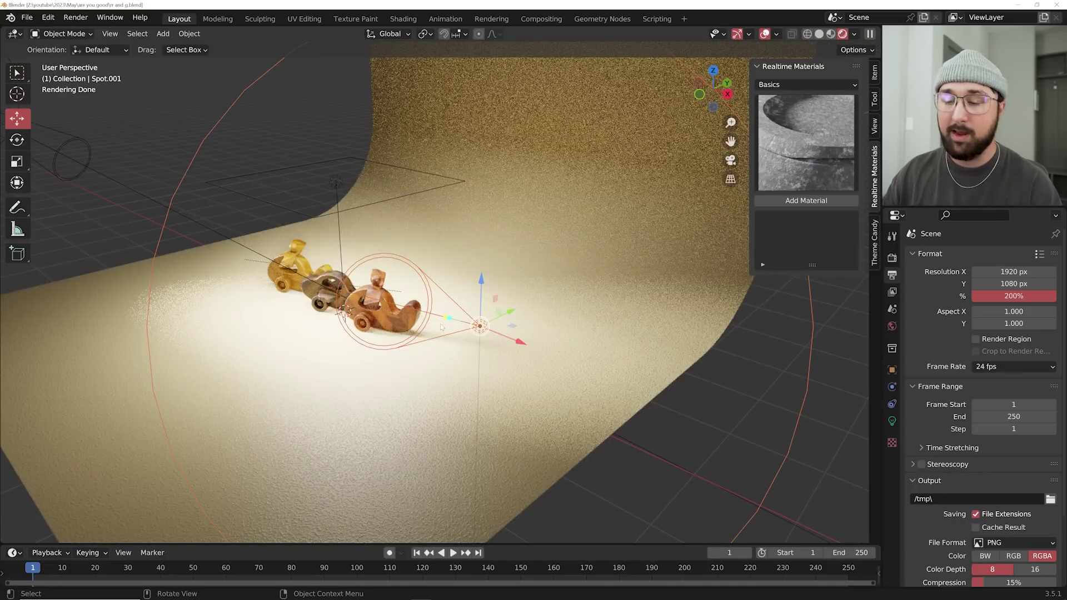
pyautogui.press('r')
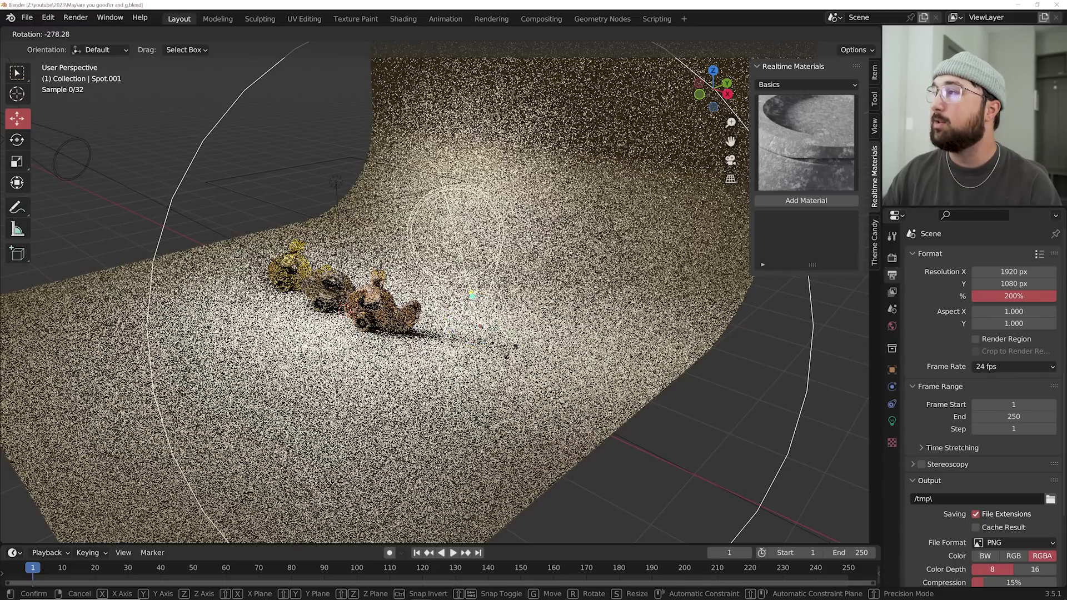
pyautogui.click(444, 254)
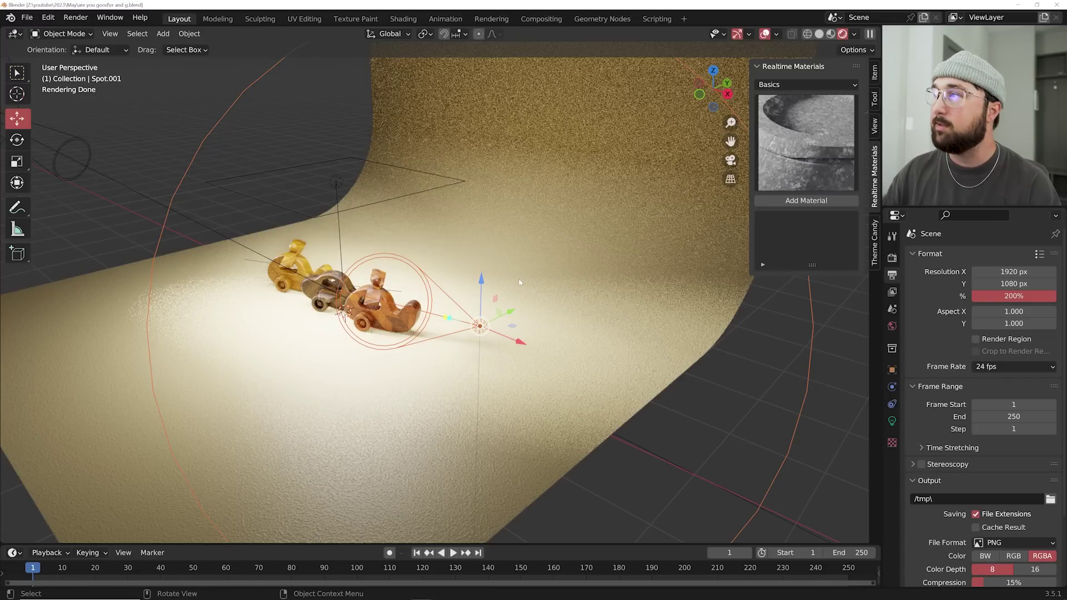
# - Try a trackball rotation of the spotlight and try moving it around the toy cars
pyautogui.press('r')
pyautogui.press('r')
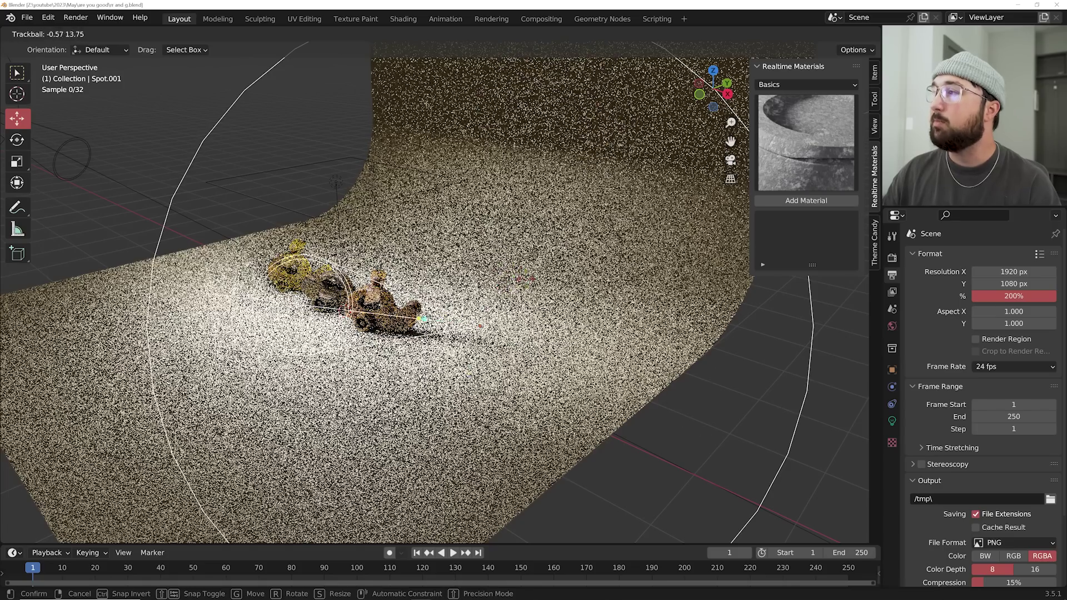
pyautogui.click(504, 274)
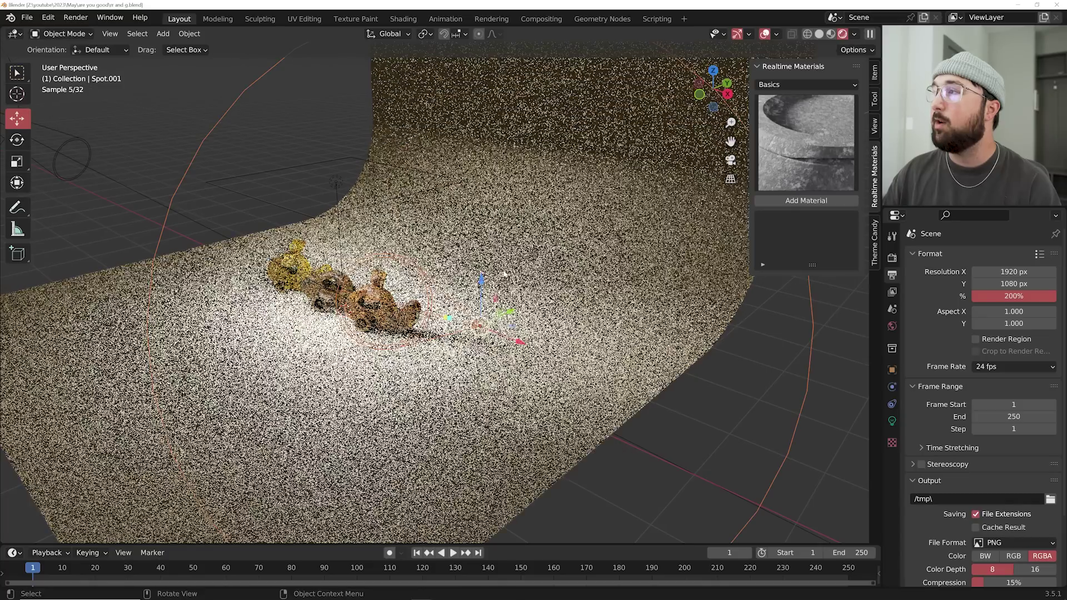
pyautogui.press('g')
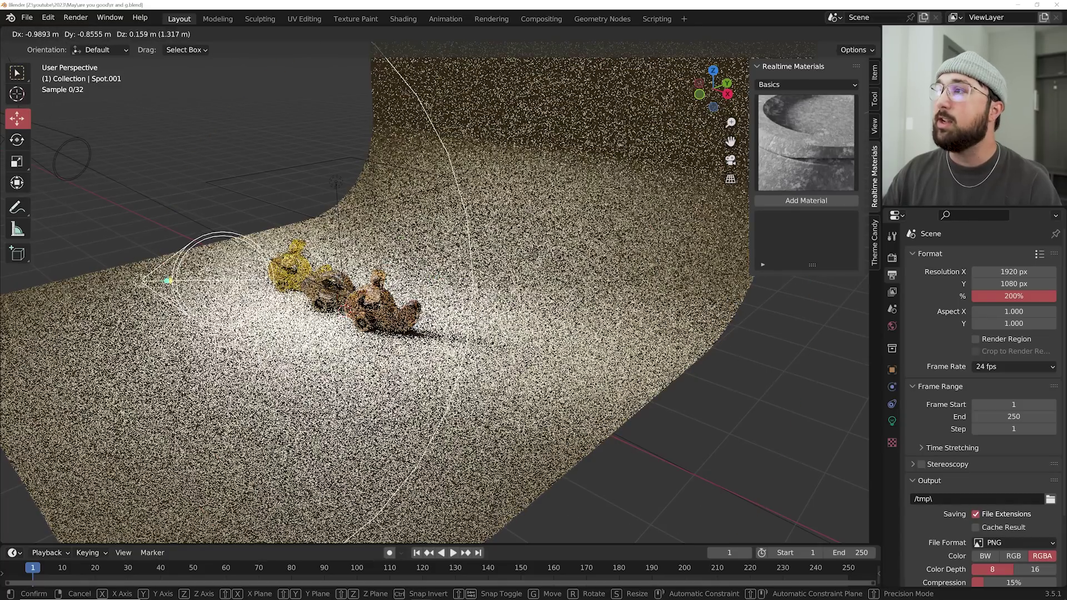
pyautogui.click(494, 324)
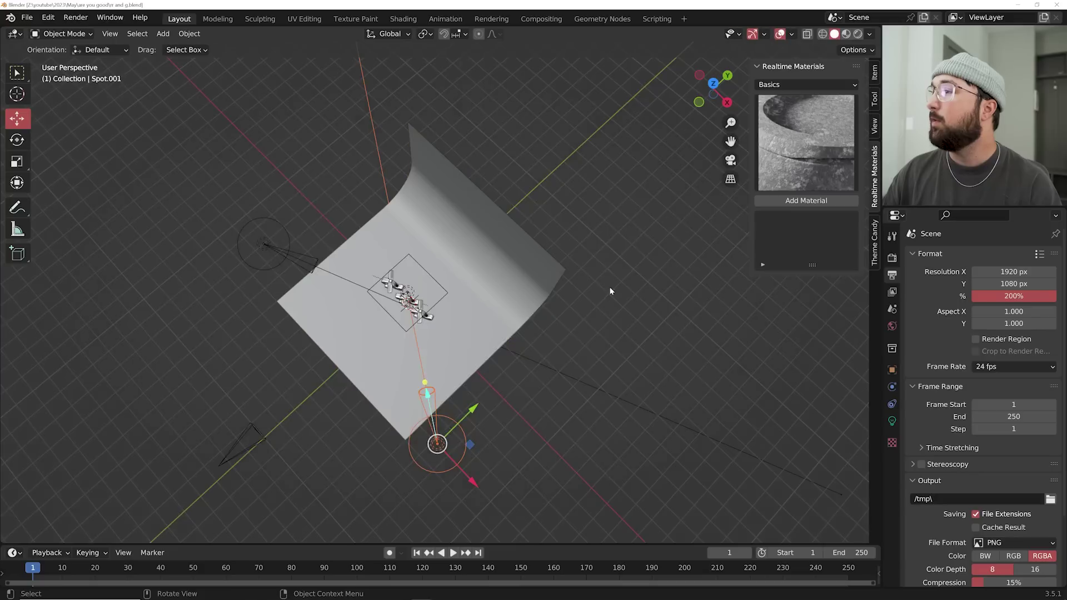
# - Move the spotlight to the front edge of the backdrop and rotate it about 64° to aim at the toy cars
pyautogui.scroll(4, 609, 291)
pyautogui.moveTo(610, 291)
pyautogui.mouseDown(button='middle')
pyautogui.moveTo(593, 305)
pyautogui.moveTo(648, 305)
pyautogui.moveTo(574, 305)
pyautogui.moveTo(567, 356)
pyautogui.mouseUp(button='middle')
pyautogui.scroll(-3, 648, 305)
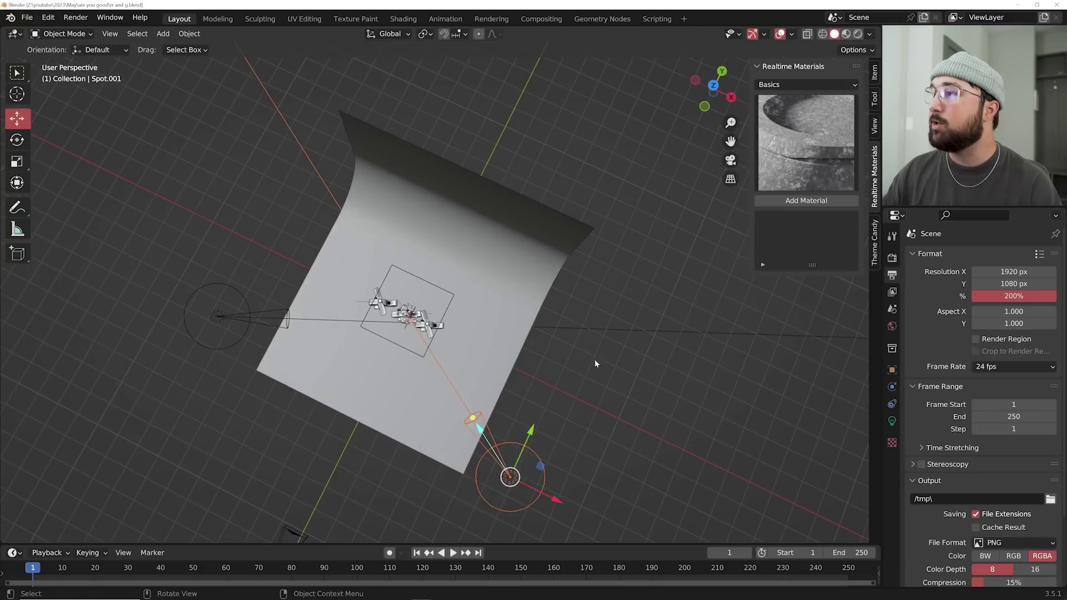
pyautogui.press('g')
pyautogui.click(414, 354)
pyautogui.press('r')
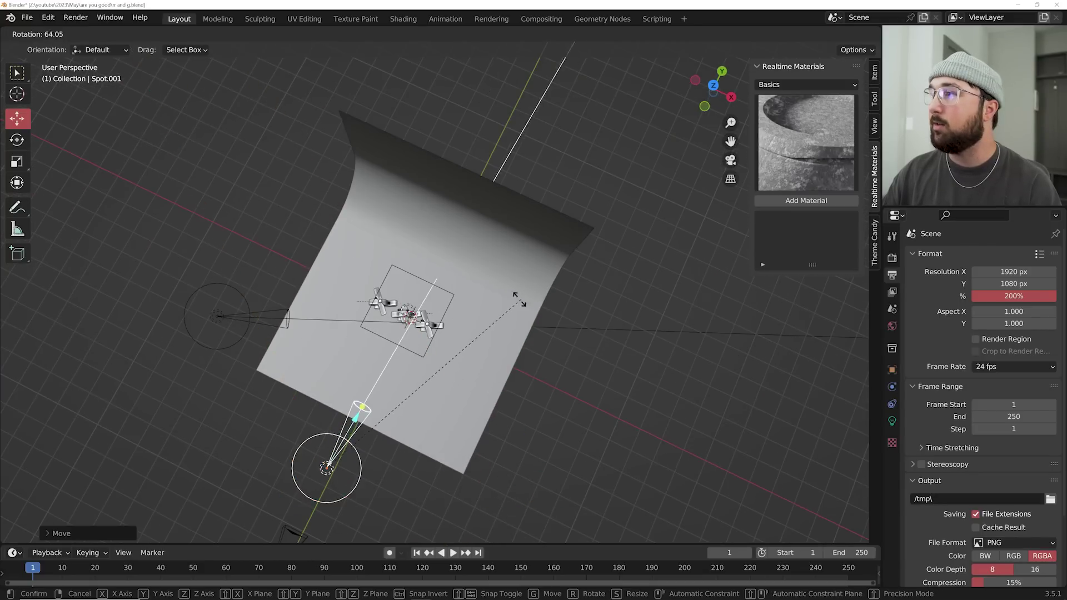
pyautogui.click(517, 301)
# - Fine-tune the spotlight's aim at the toy cars with a trackball rotation
pyautogui.moveTo(517, 301); pyautogui.dragTo(484, 269, button='middle')
pyautogui.press('r')
pyautogui.press('r')
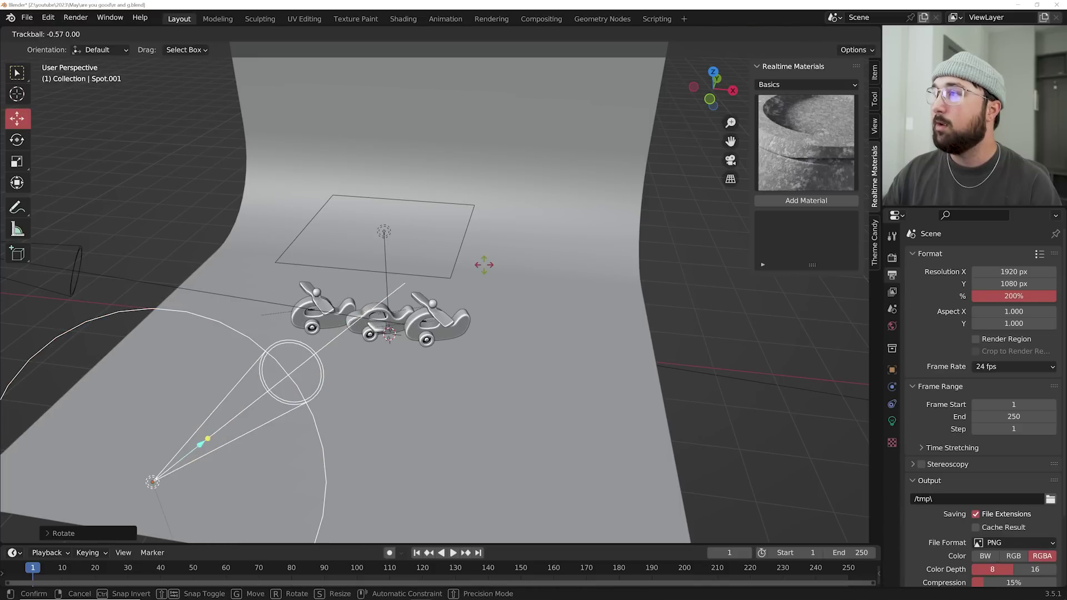
pyautogui.click(486, 263)
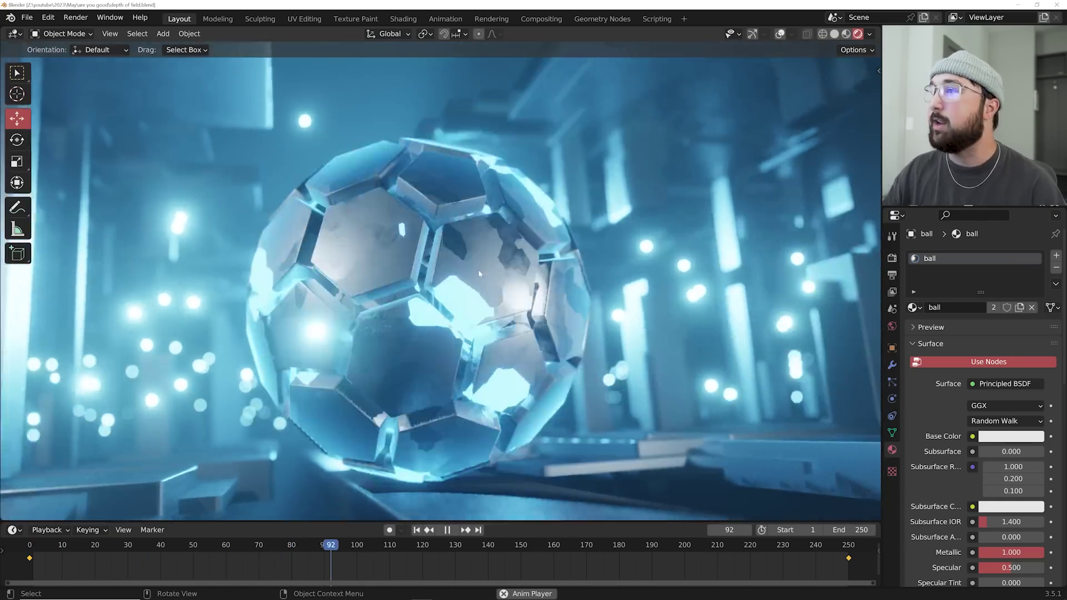
# - Switch the ball scene to solid shading, disable its viewport Depth of Field and preview the animation
pyautogui.press('space')
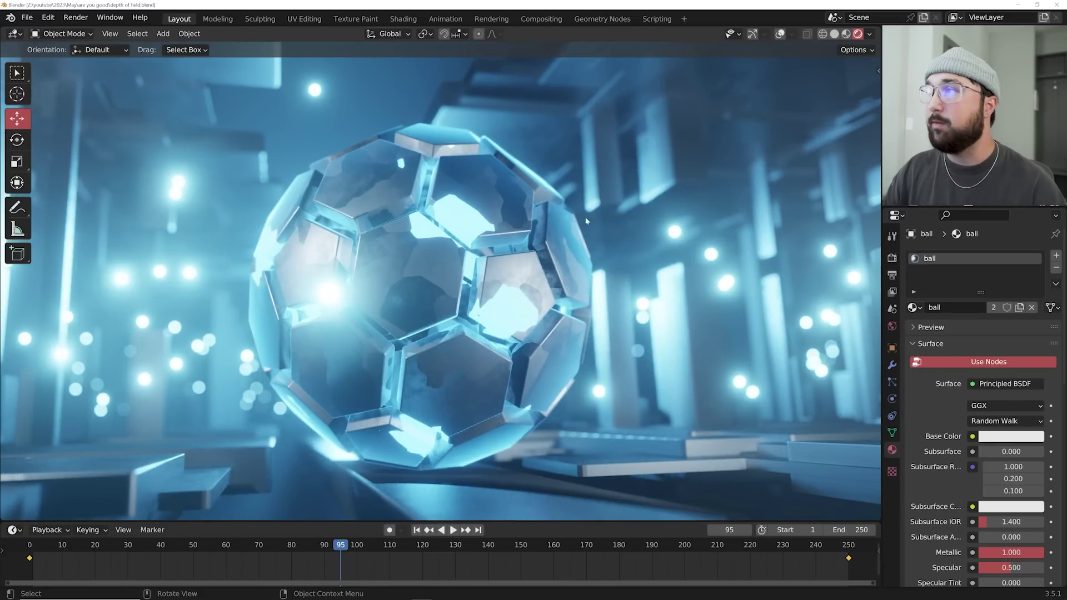
pyautogui.click(834, 34)
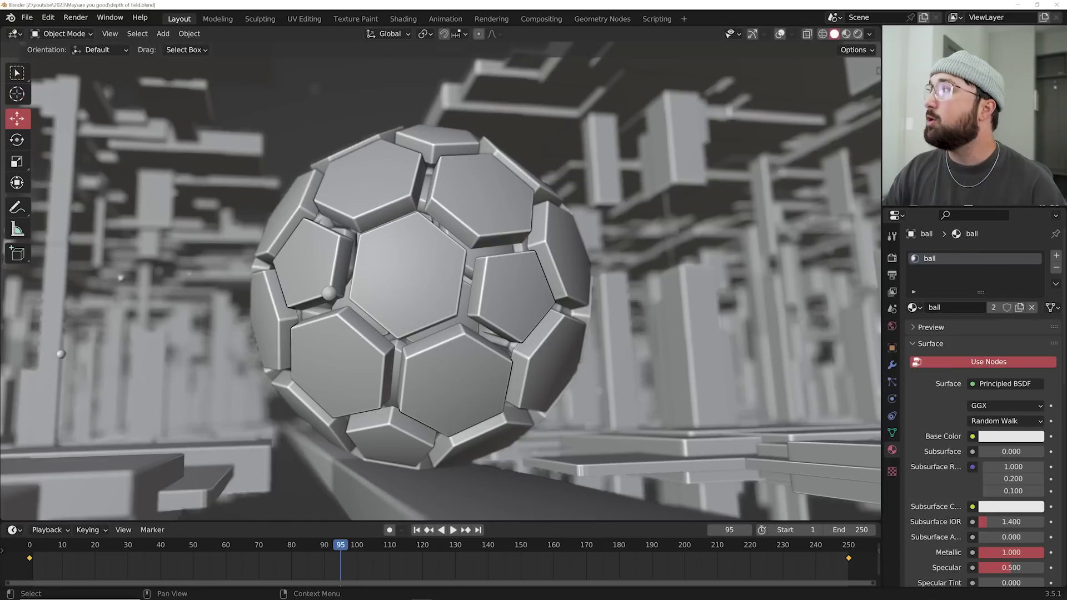
pyautogui.click(870, 34)
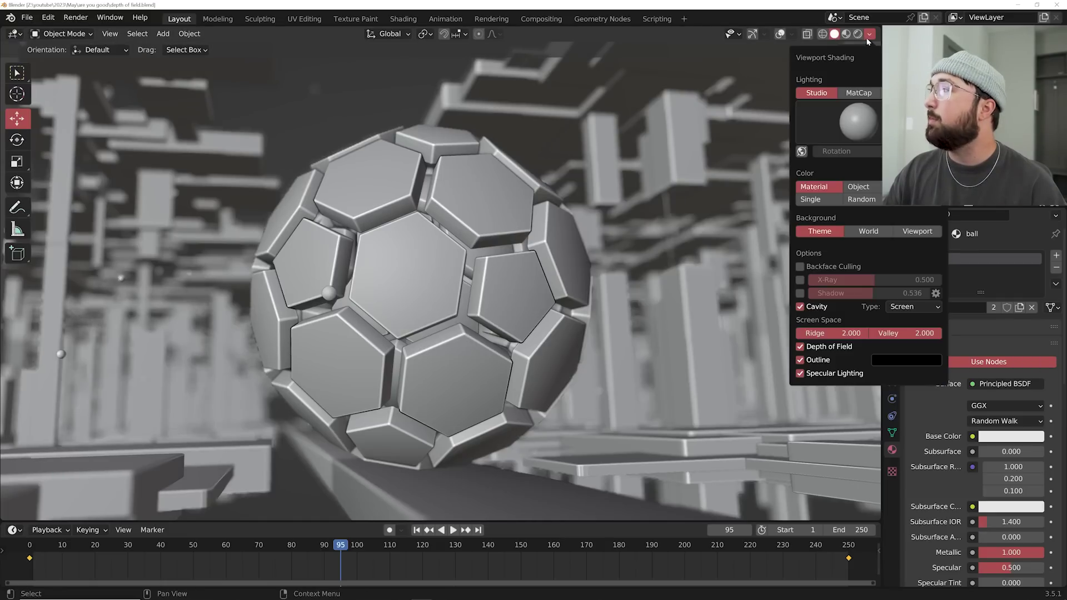
pyautogui.click(800, 346)
pyautogui.press('space')
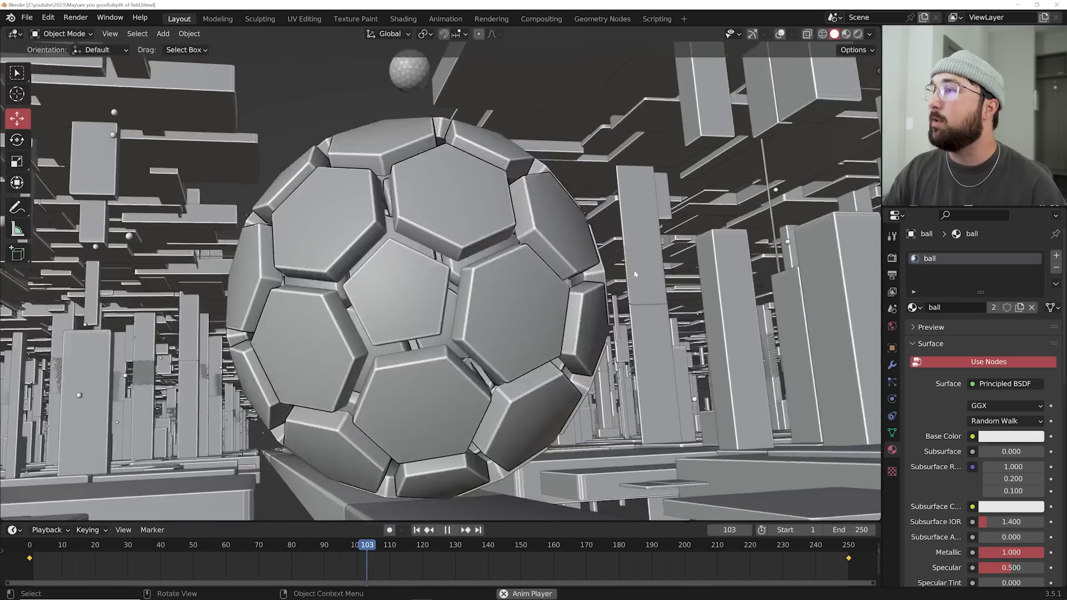
pyautogui.press('space')
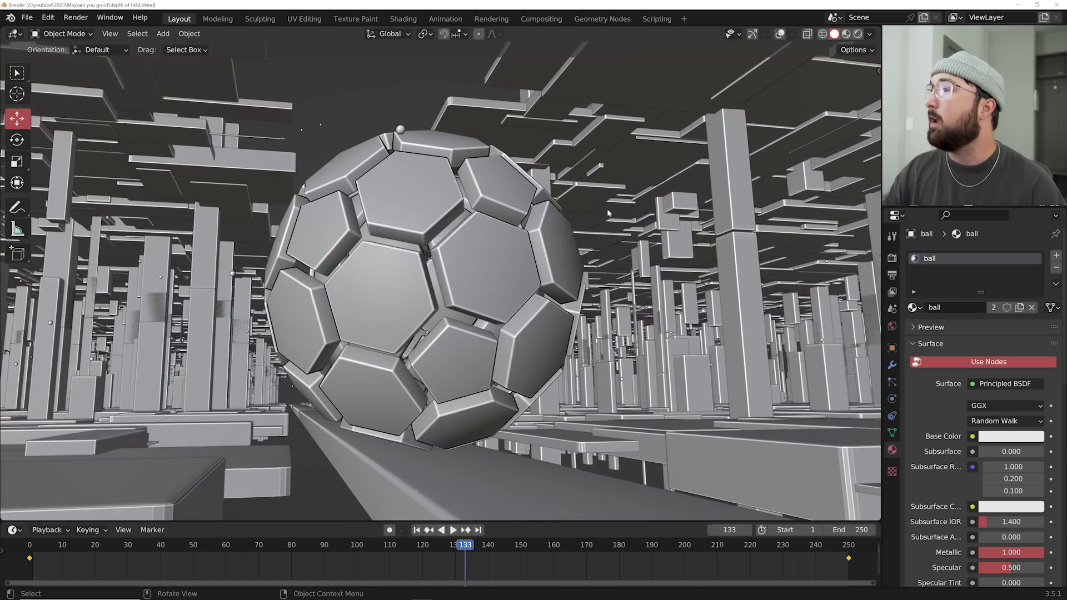
# - Show the ball in rendered shading and examine its surface detail up close
pyautogui.click(857, 34)
pyautogui.scroll(4, 445, 327)
pyautogui.scroll(5, 476, 196)
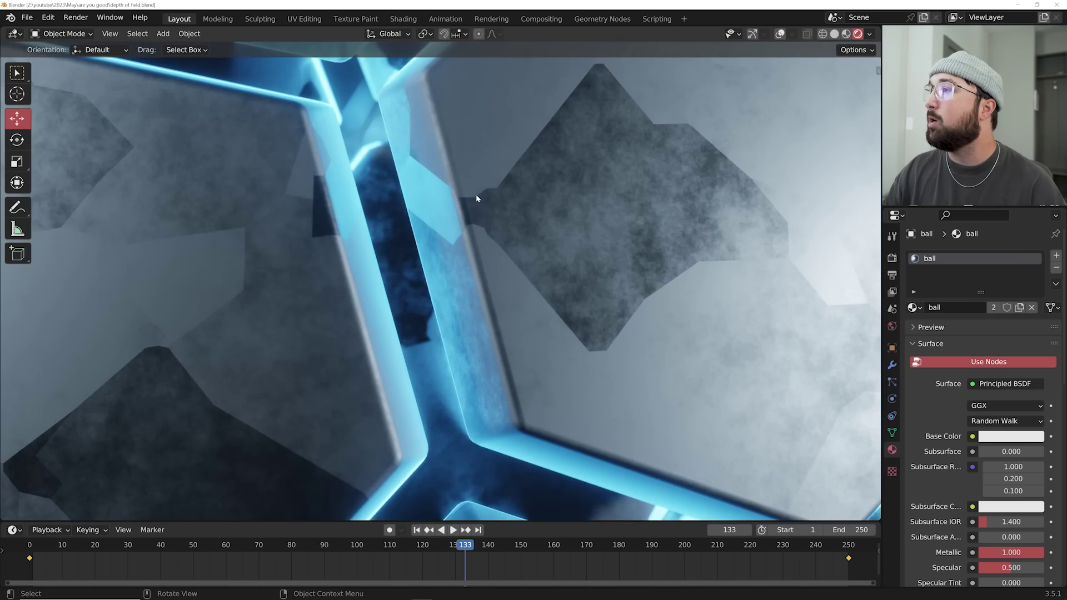
pyautogui.scroll(-8, 562, 261)
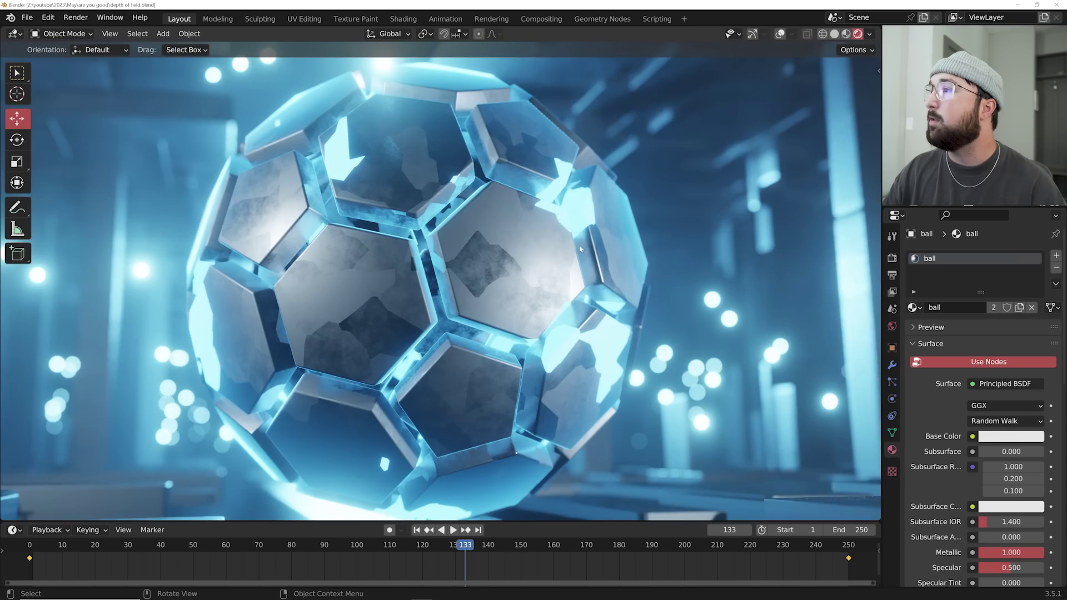
# - Return to solid shading, enable its viewport Depth of Field and preview the ball animation
pyautogui.click(835, 34)
pyautogui.click(869, 34)
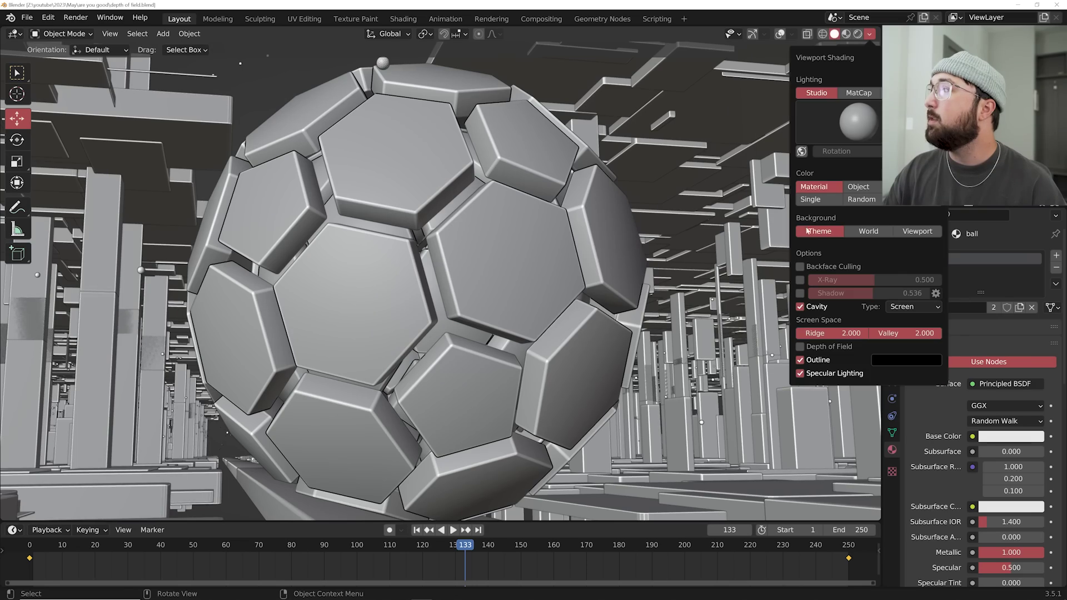
pyautogui.click(800, 347)
pyautogui.press('space')
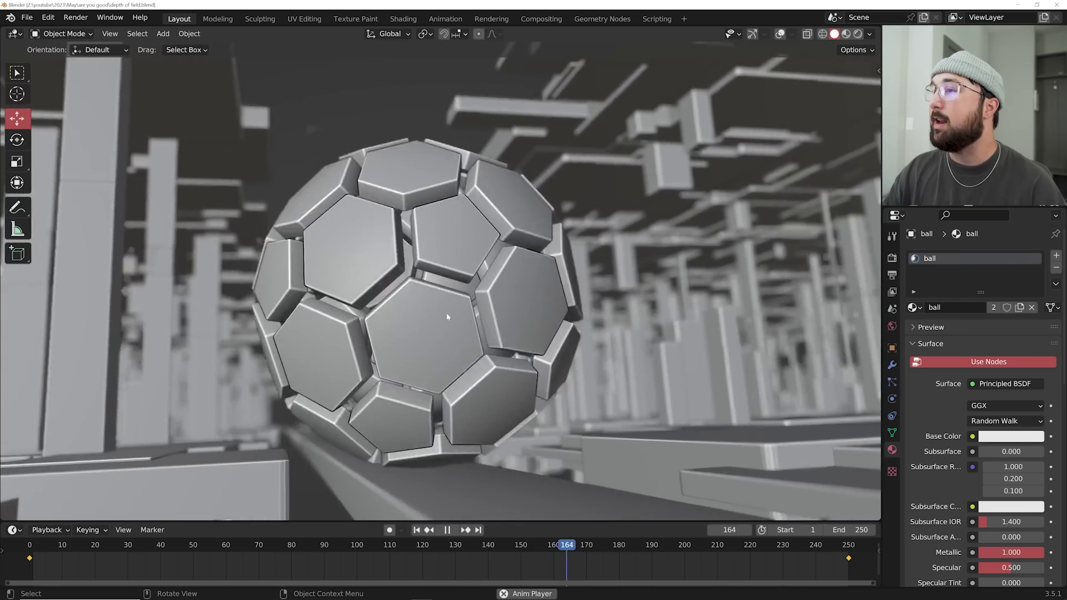
pyautogui.press('space')
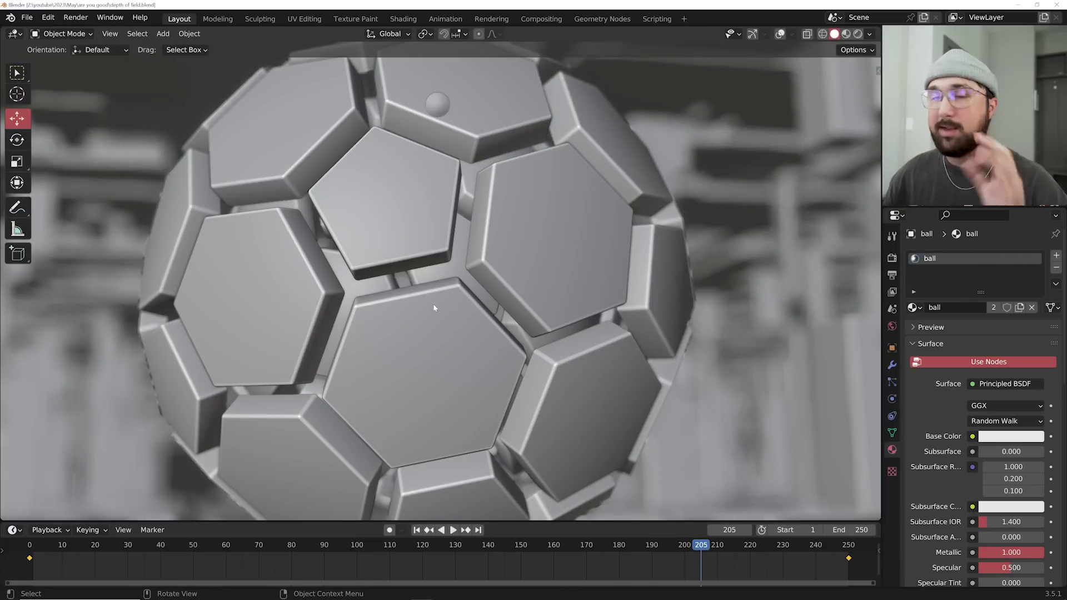
pyautogui.press('space')
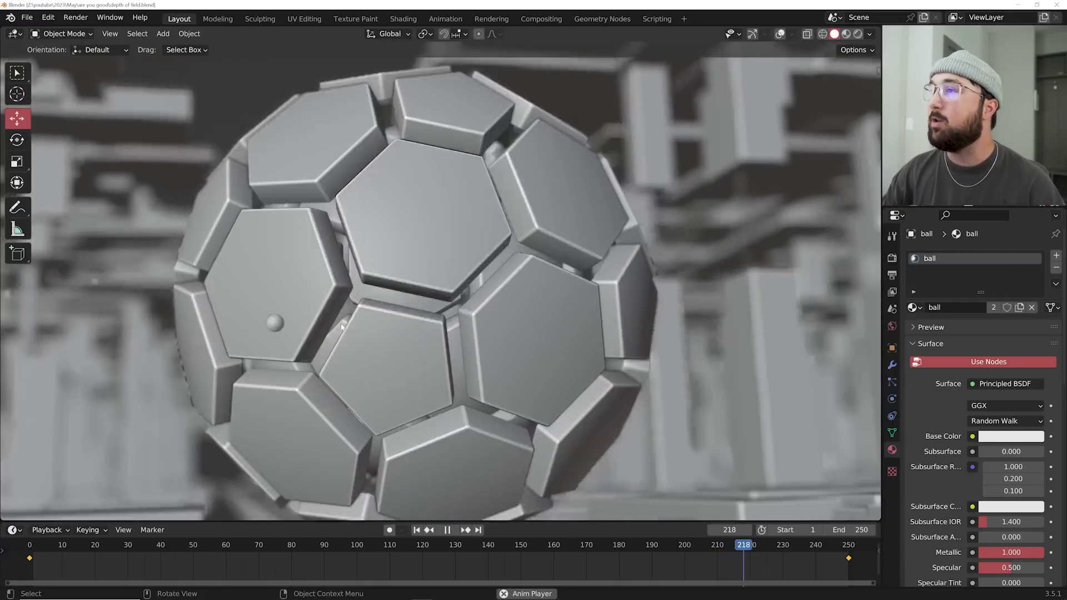
pyautogui.press('space')
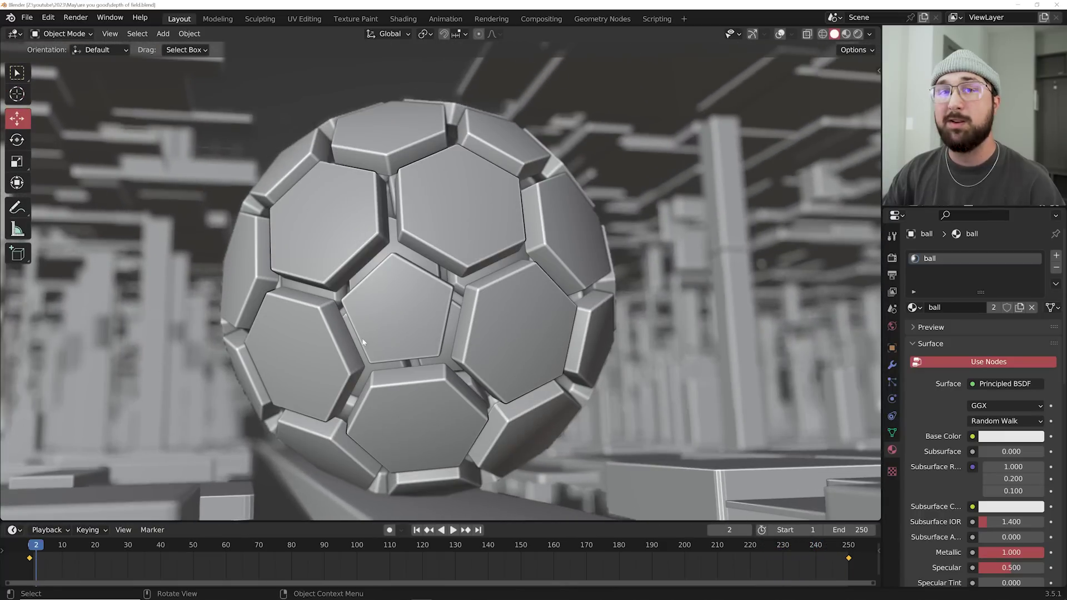
# - Set the render output's resolution percentage to 200%
pyautogui.click(891, 275)
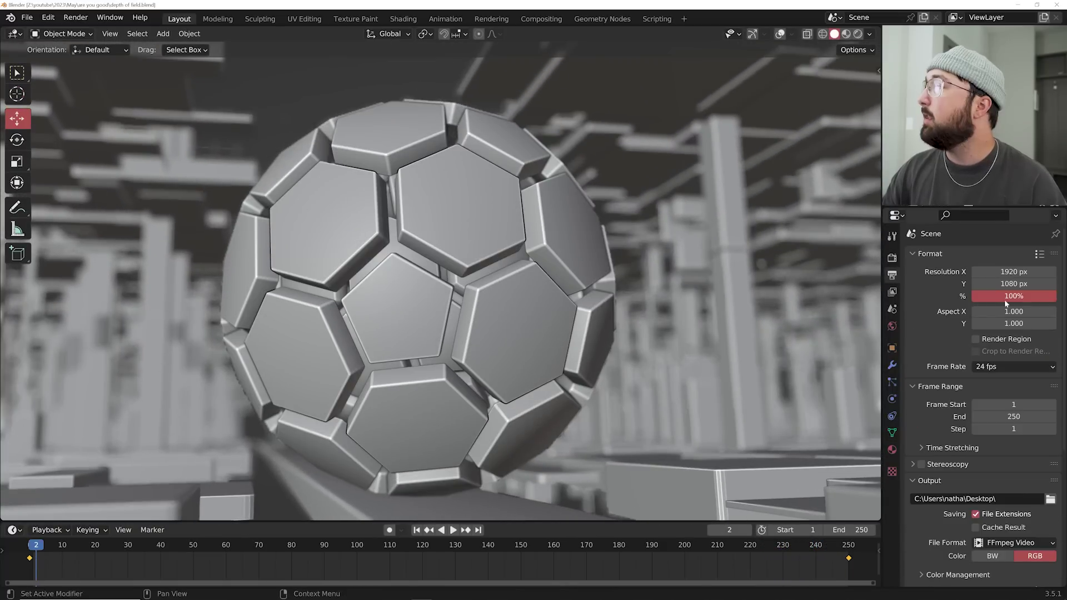
pyautogui.moveTo(1029, 296); pyautogui.dragTo(1056, 298)
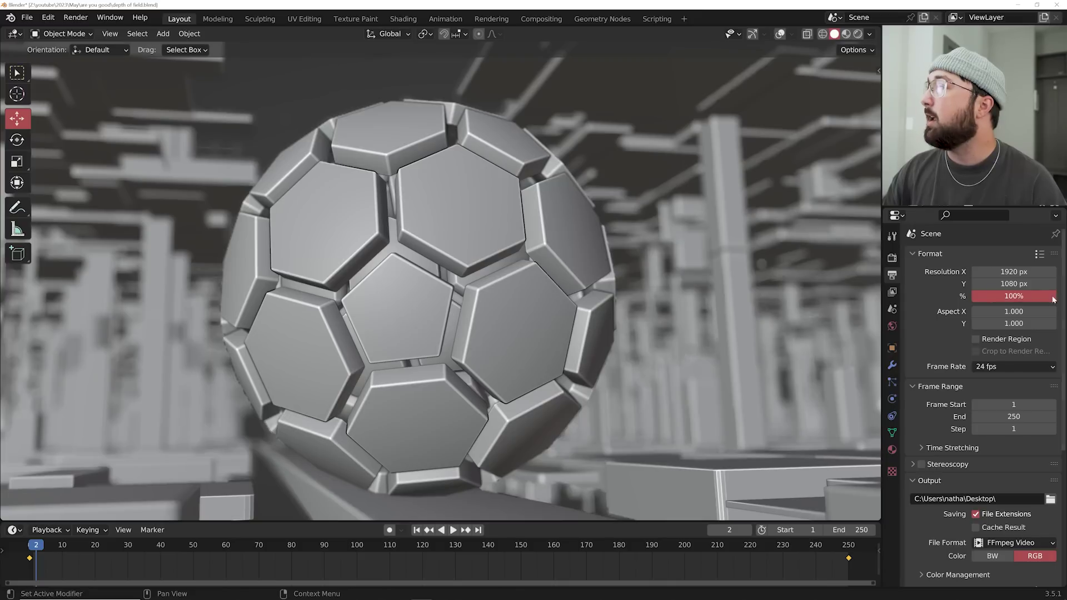
pyautogui.click(1016, 296)
pyautogui.press('Return')
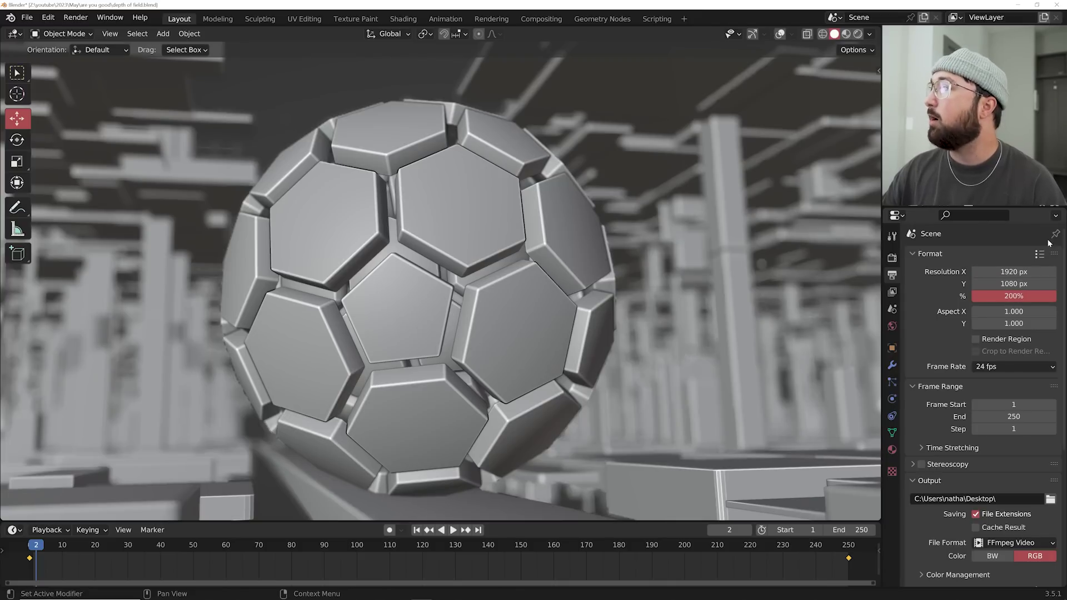
# - Set the resolution percentage to 100% and lower it to 17%
pyautogui.click(1013, 295)
pyautogui.write('10')
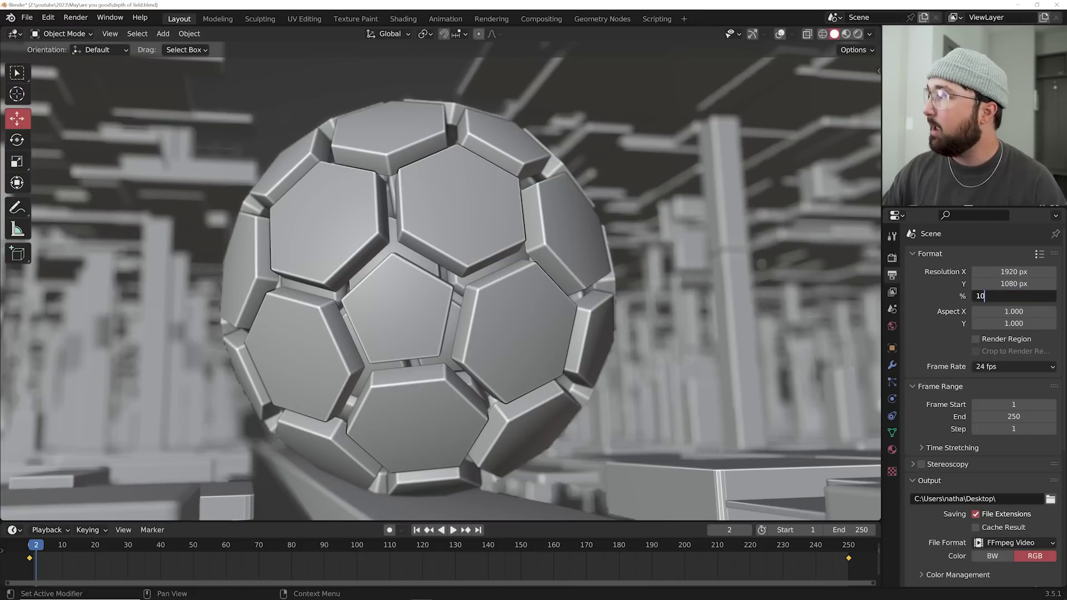
pyautogui.write('0')
pyautogui.press('Return')
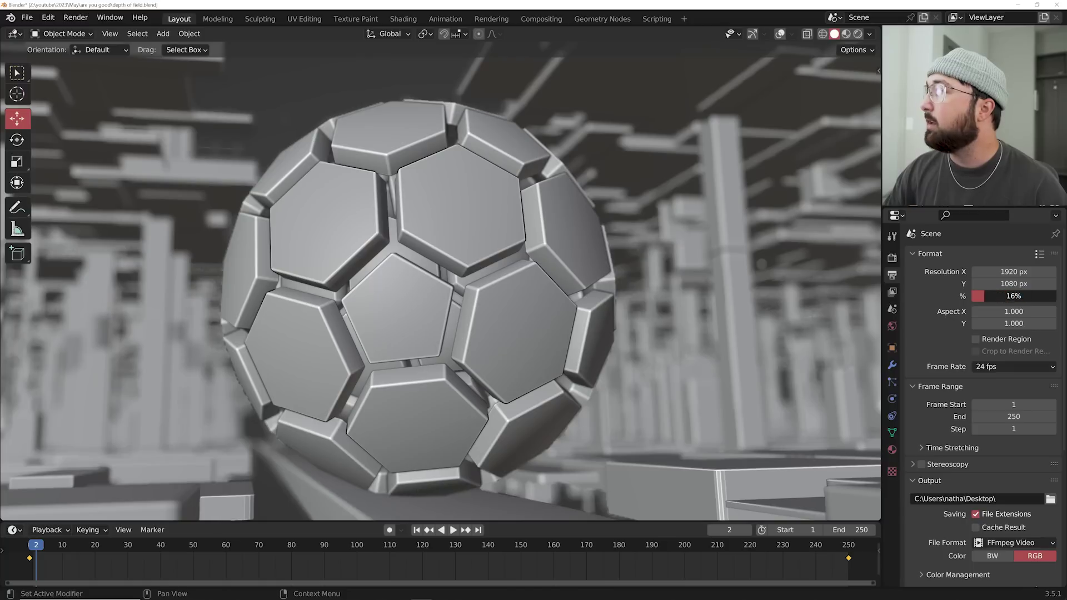
pyautogui.moveTo(984, 295); pyautogui.dragTo(985, 295)
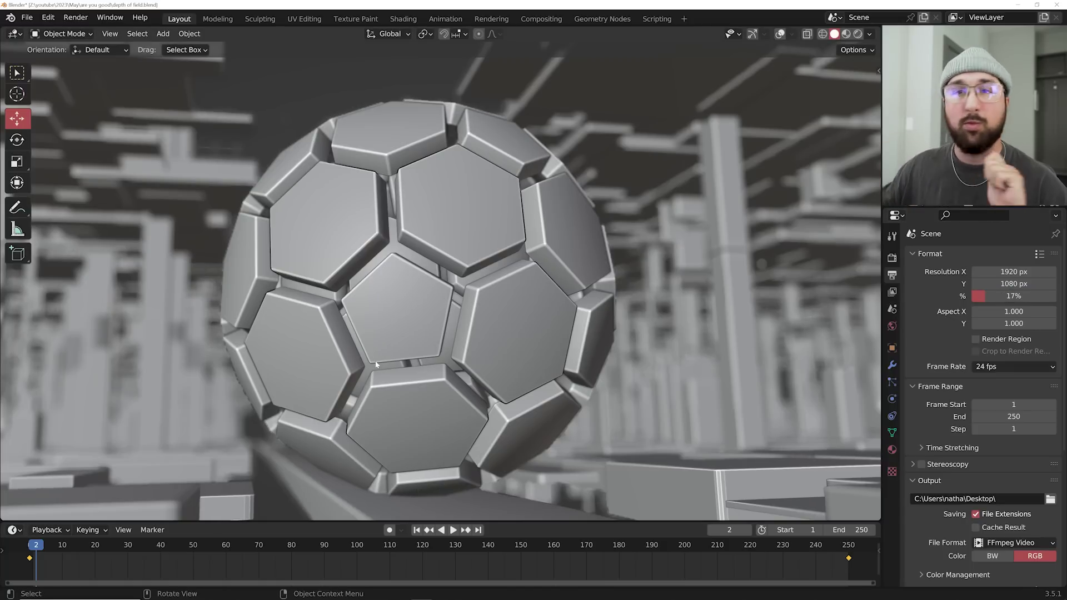